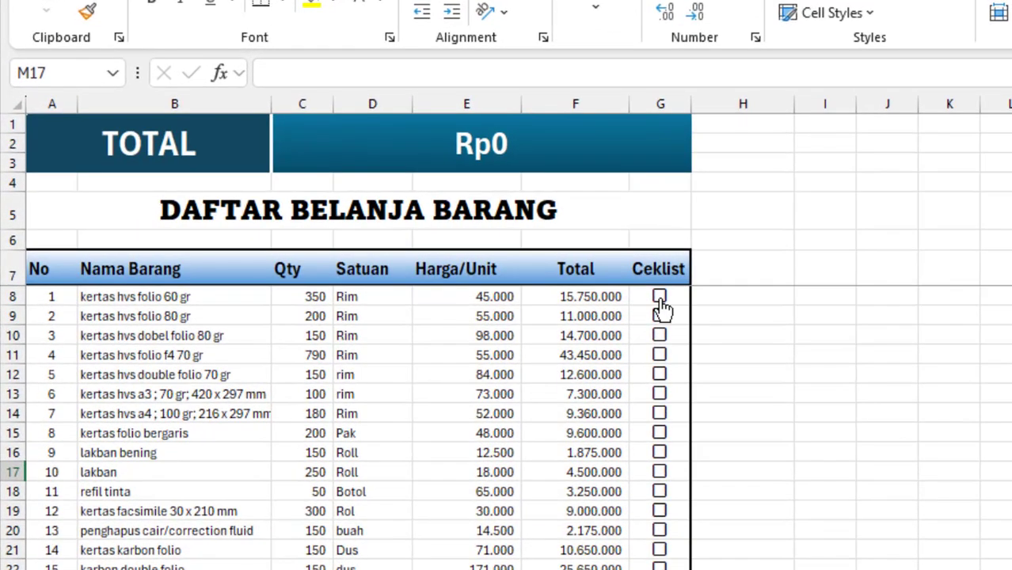
# Tick the Ceklist checkboxes for items 1, 4, 8 and 12, and then untick item 8
pyautogui.click(660, 298)
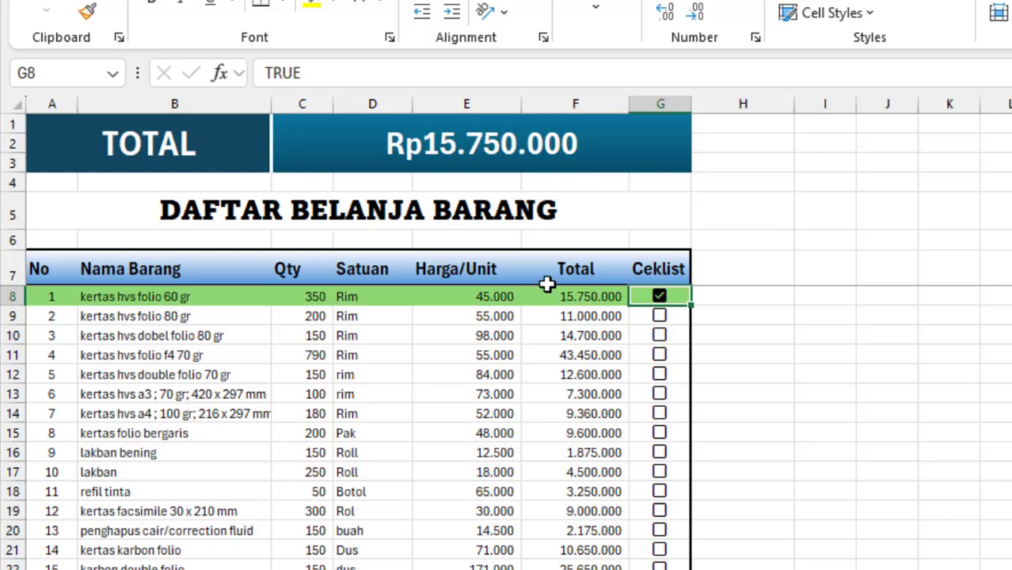
pyautogui.click(660, 355)
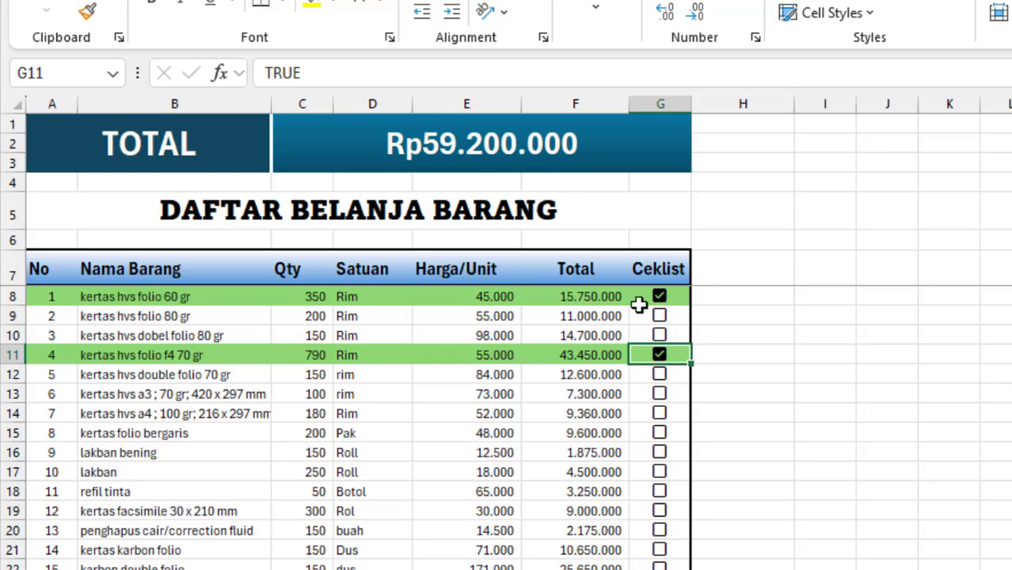
pyautogui.click(660, 433)
pyautogui.click(660, 512)
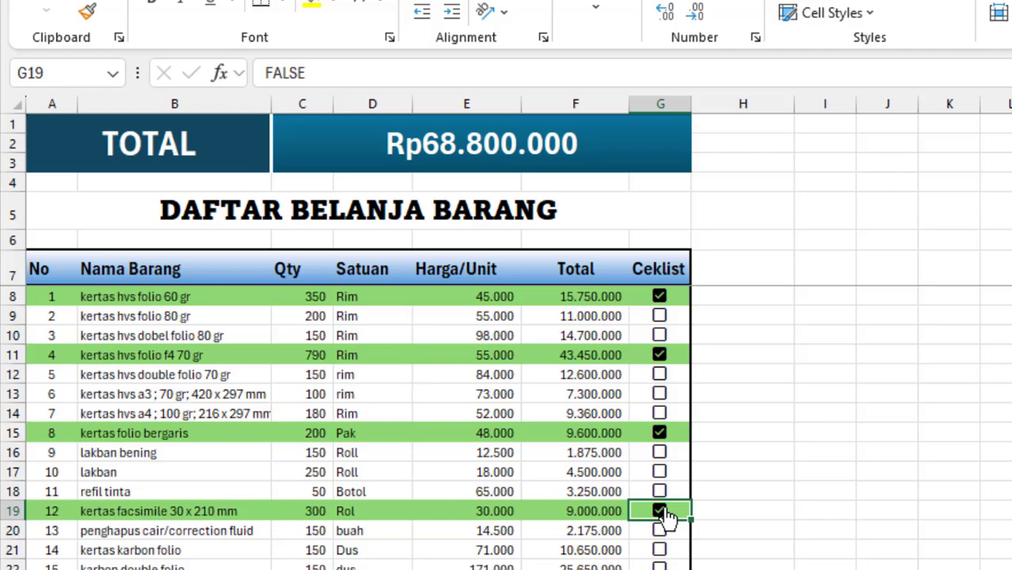
pyautogui.click(660, 433)
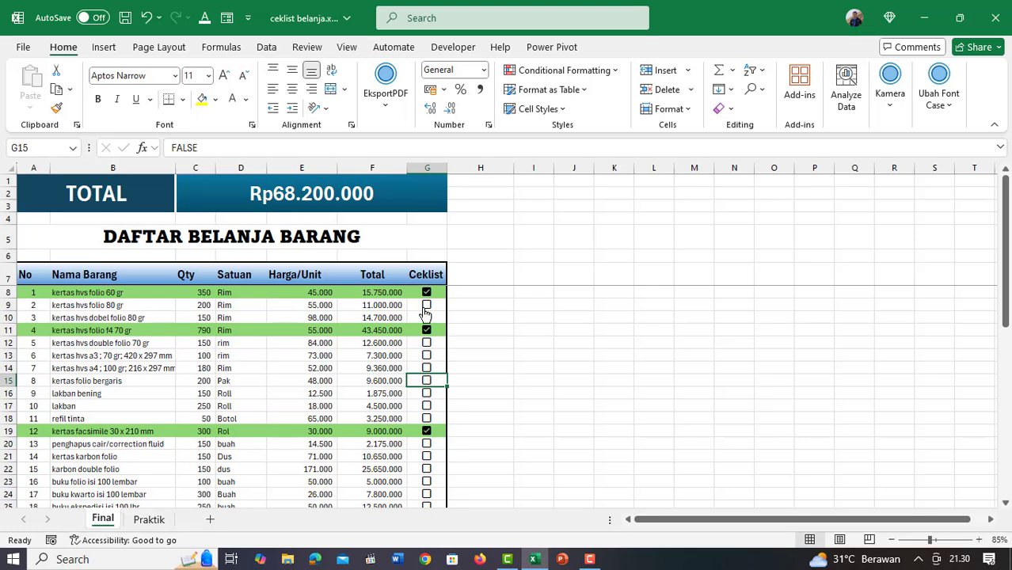
# Draw a form-control check box in the empty area around cell K3
pyautogui.click(111, 50)
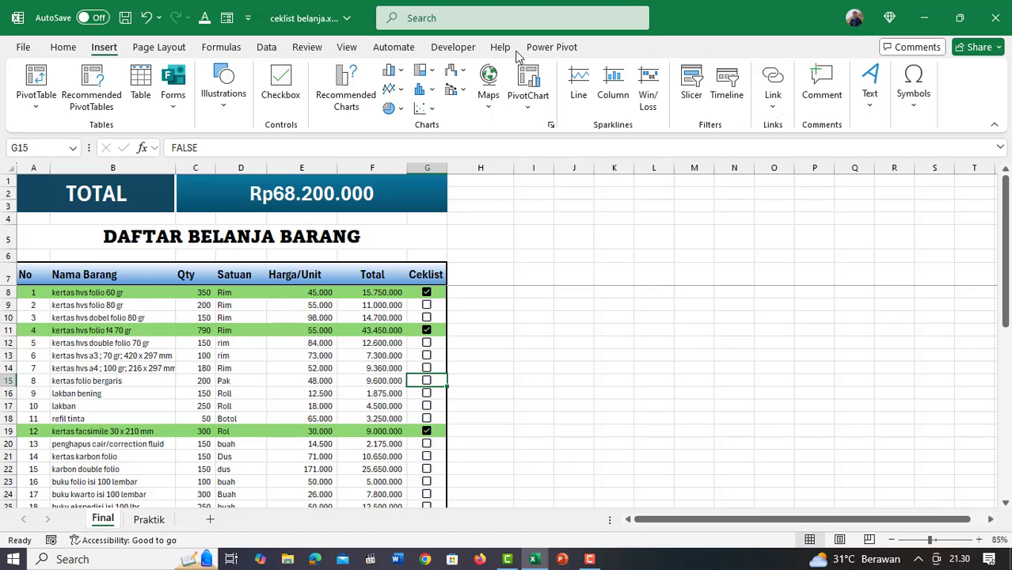
pyautogui.click(468, 49)
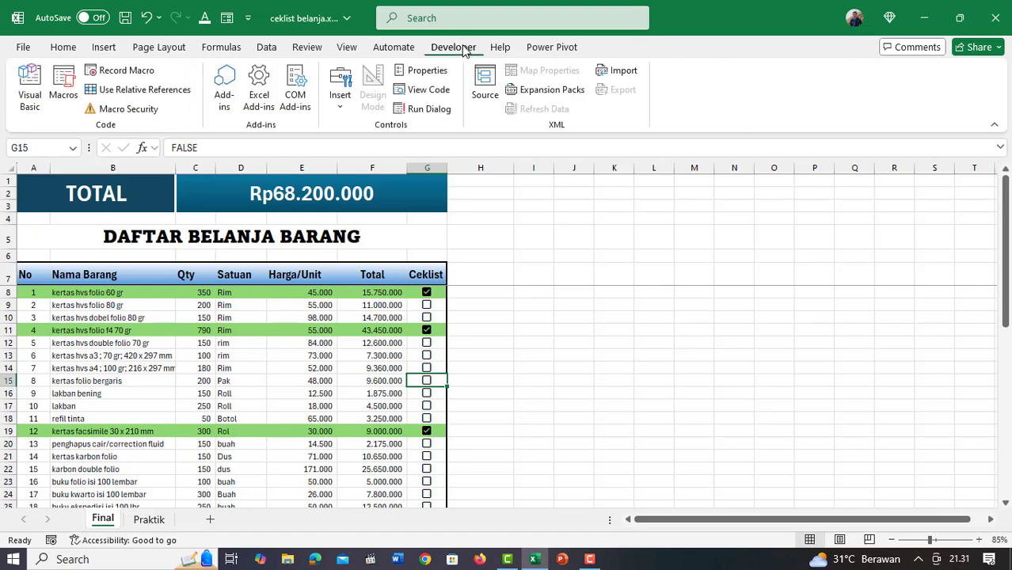
pyautogui.click(341, 108)
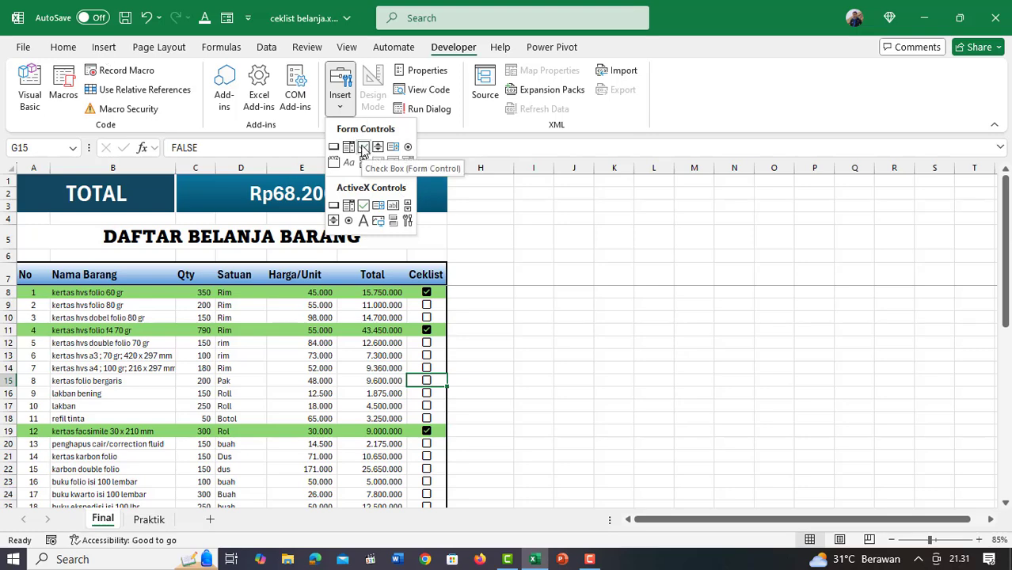
pyautogui.click(363, 148)
pyautogui.moveTo(603, 201); pyautogui.dragTo(629, 218)
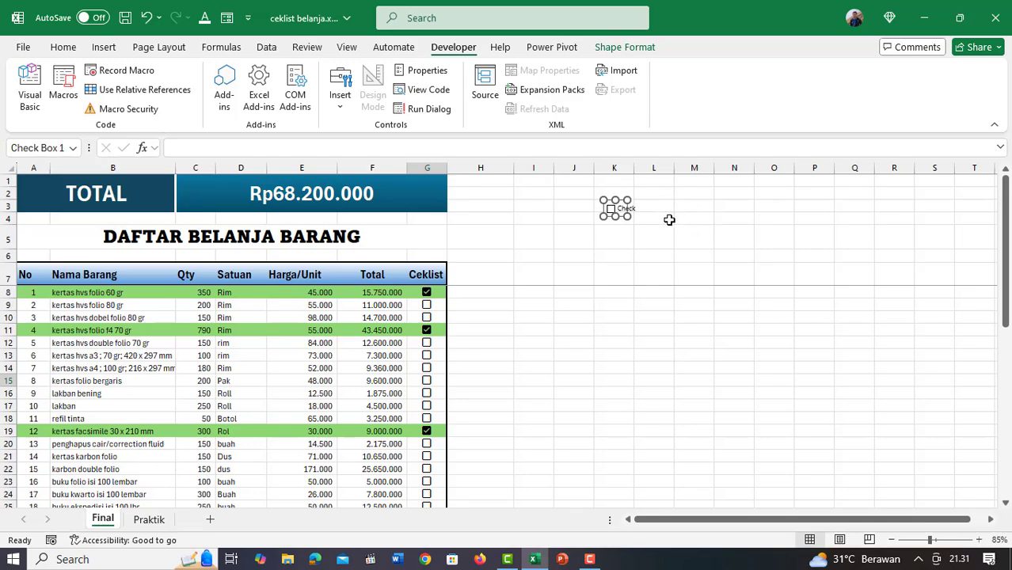
# Link the form-control check box to cell M3 and tick it to test the link
pyautogui.rightClick(619, 198)
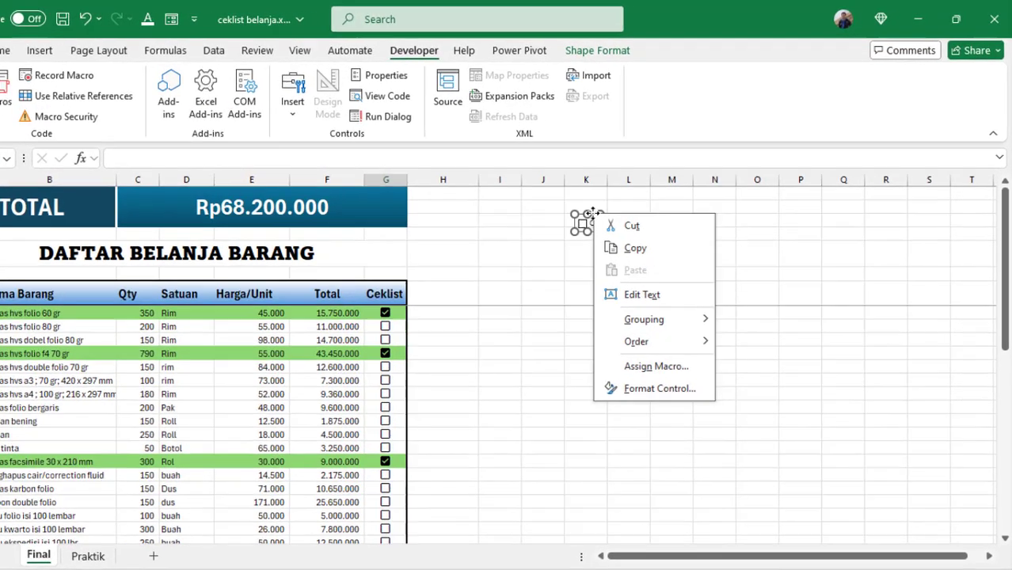
pyautogui.click(682, 362)
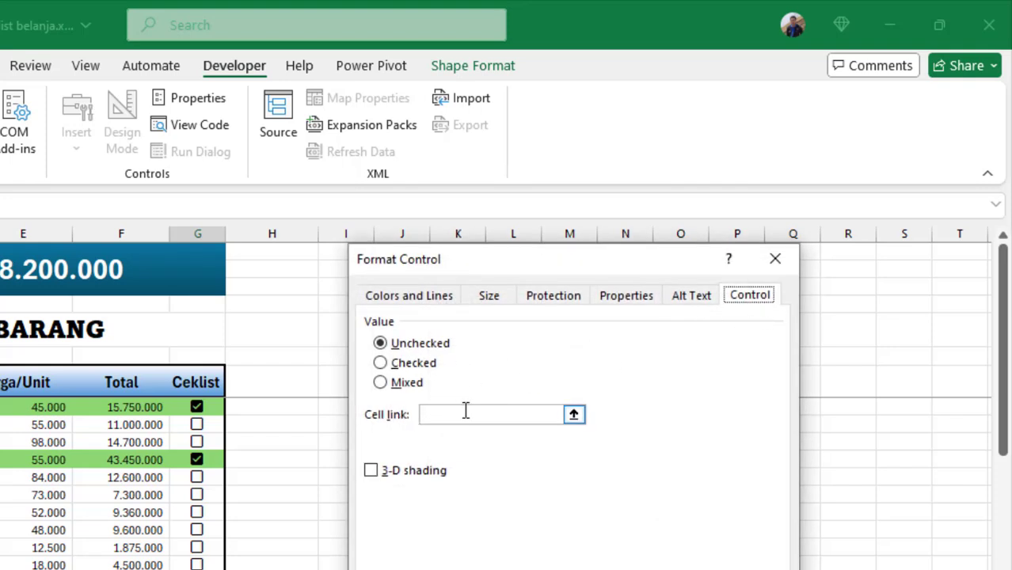
pyautogui.click(434, 415)
pyautogui.moveTo(569, 272); pyautogui.dragTo(492, 435)
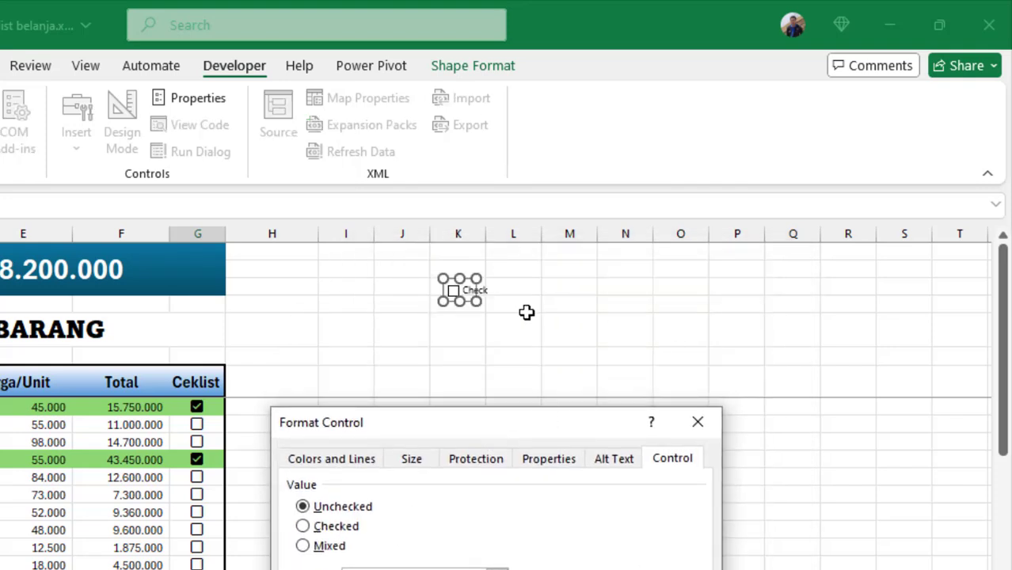
pyautogui.click(561, 289)
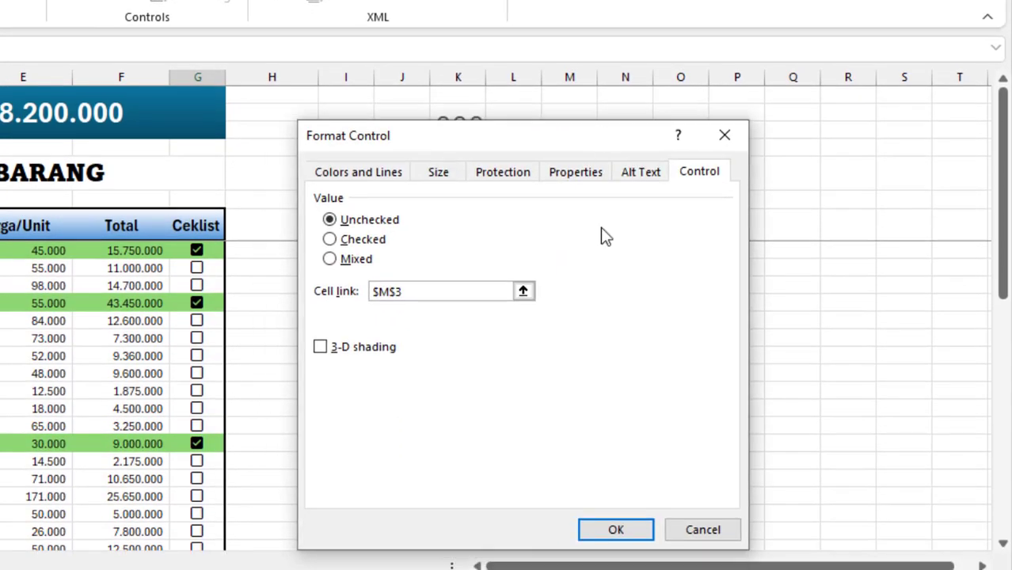
pyautogui.click(612, 528)
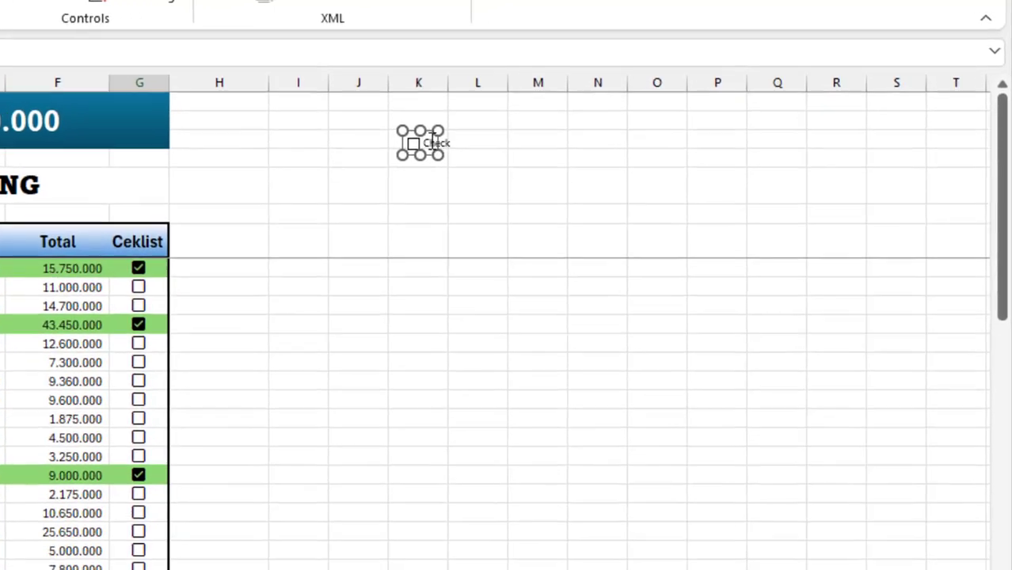
pyautogui.click(454, 178)
pyautogui.click(305, 170)
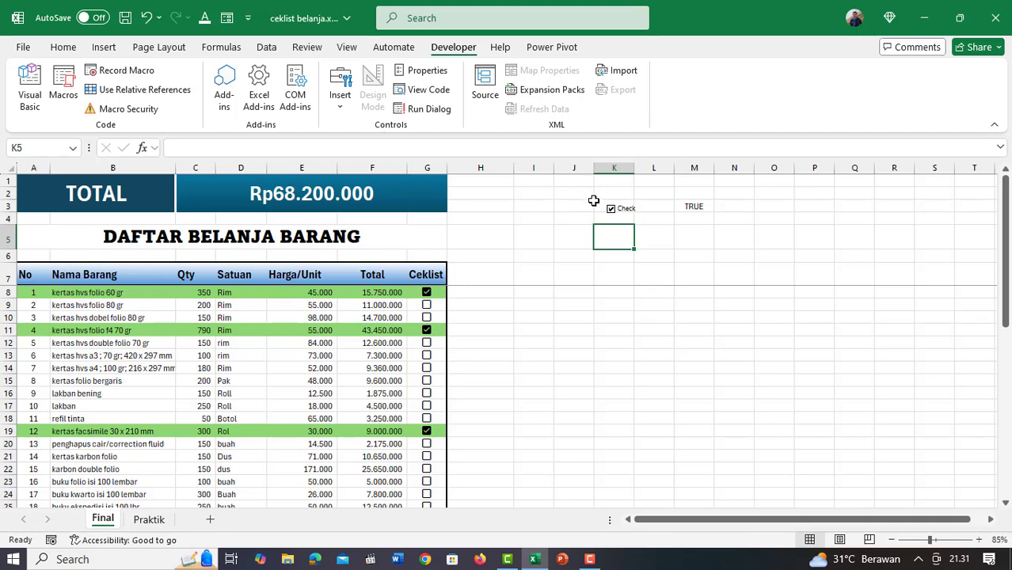
# Delete the form-control check box near K3 and clear its linked cell M3
pyautogui.rightClick(633, 218)
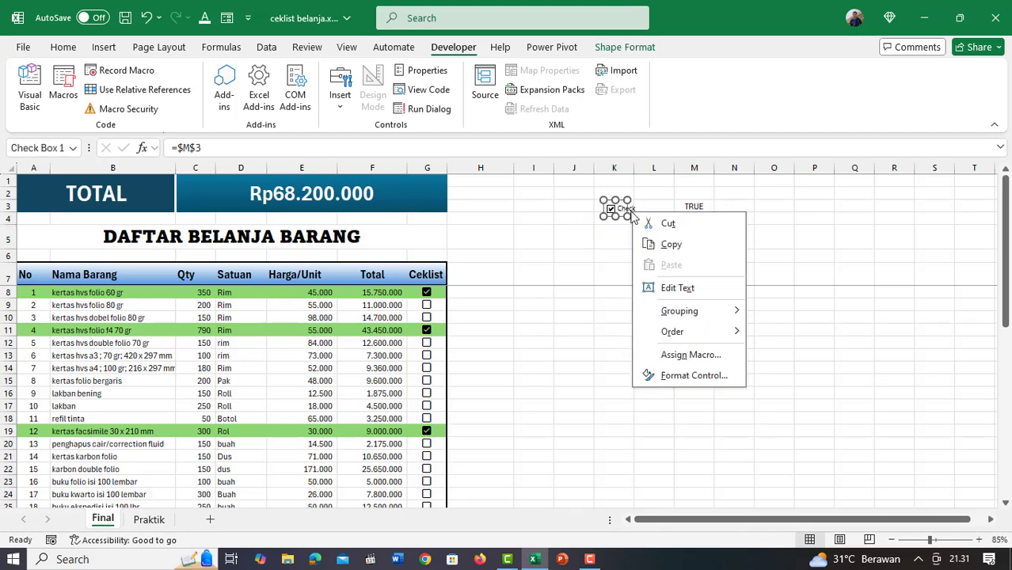
pyautogui.press('Escape')
pyautogui.press('Delete')
pyautogui.click(704, 208)
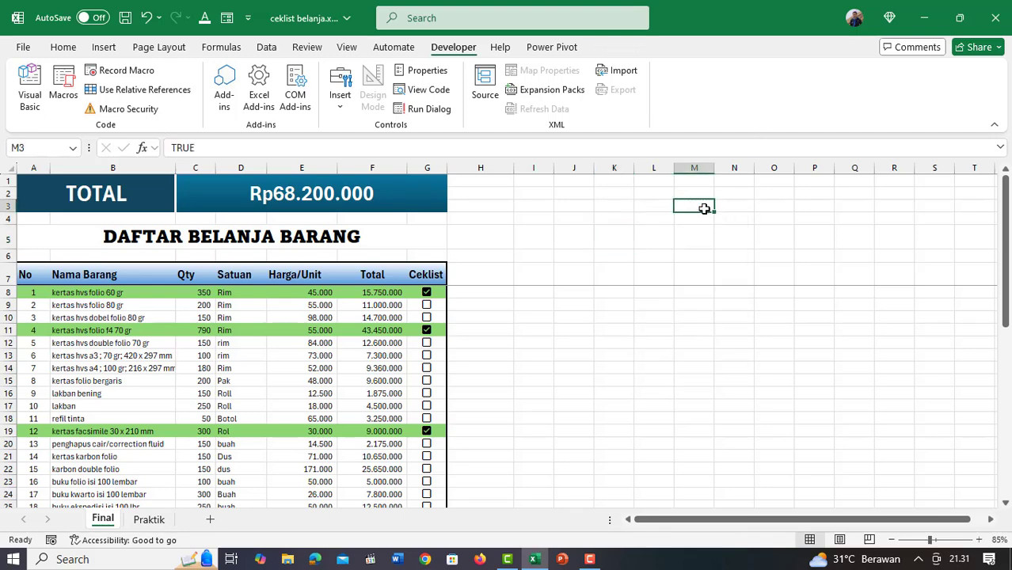
pyautogui.press('Delete')
# Check in the ribbon customization options whether the Developer tab is enabled
pyautogui.click(395, 49)
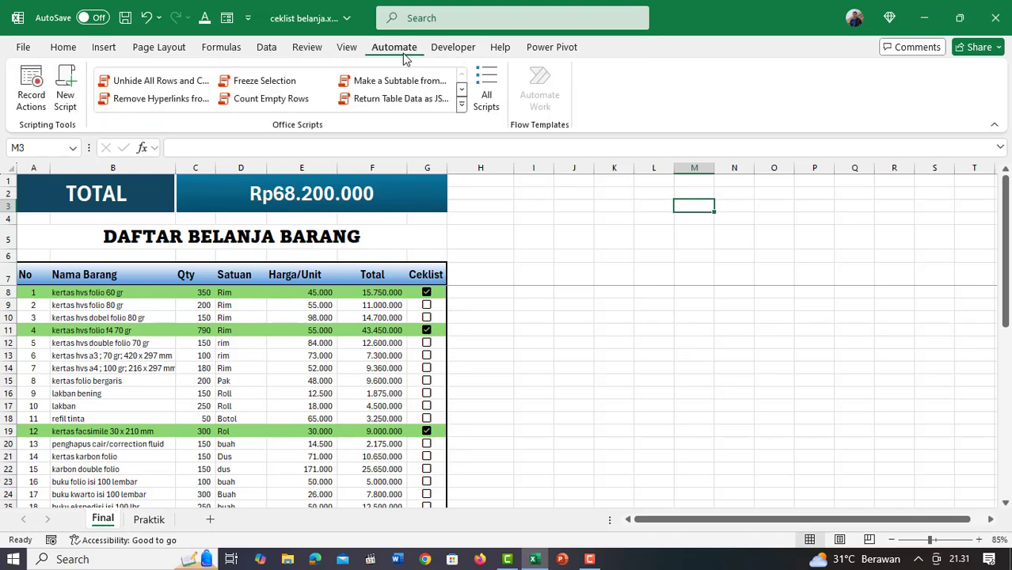
pyautogui.rightClick(740, 78)
pyautogui.click(840, 92)
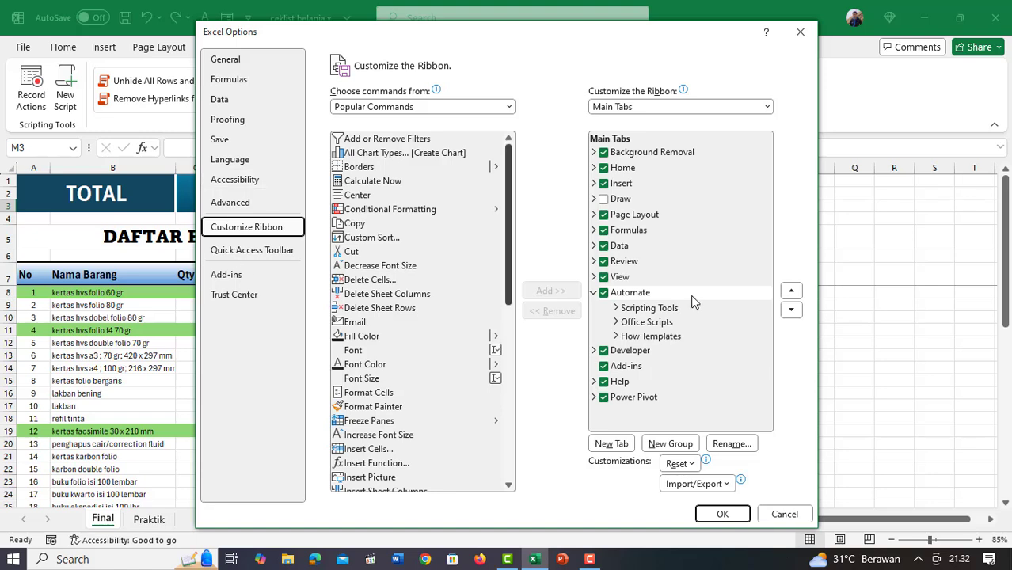
pyautogui.click(719, 516)
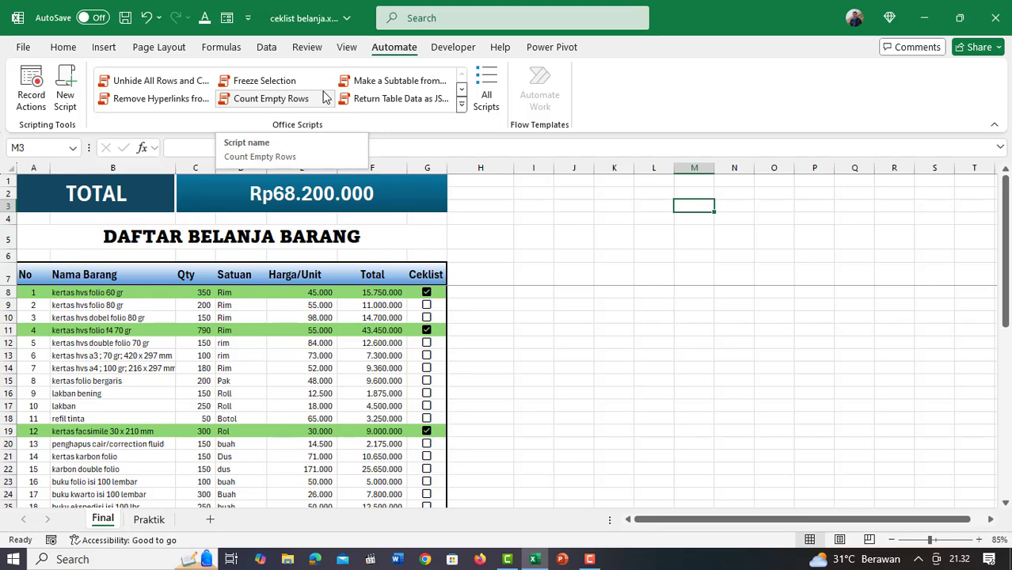
# On the Praktik sheet, clear all existing checkboxes from the Ceklist column, starting at G8
pyautogui.click(103, 49)
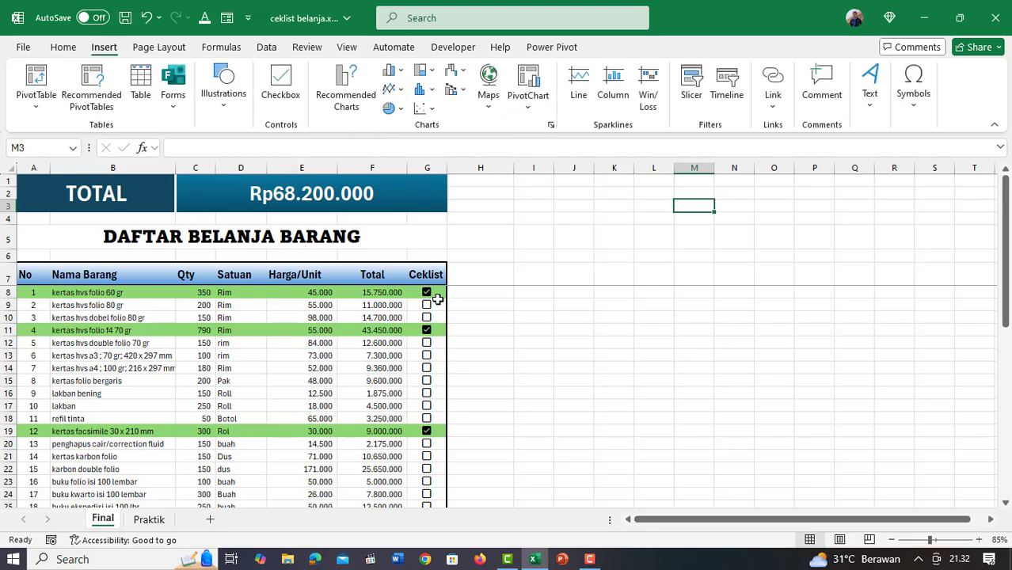
pyautogui.click(148, 520)
pyautogui.click(427, 293)
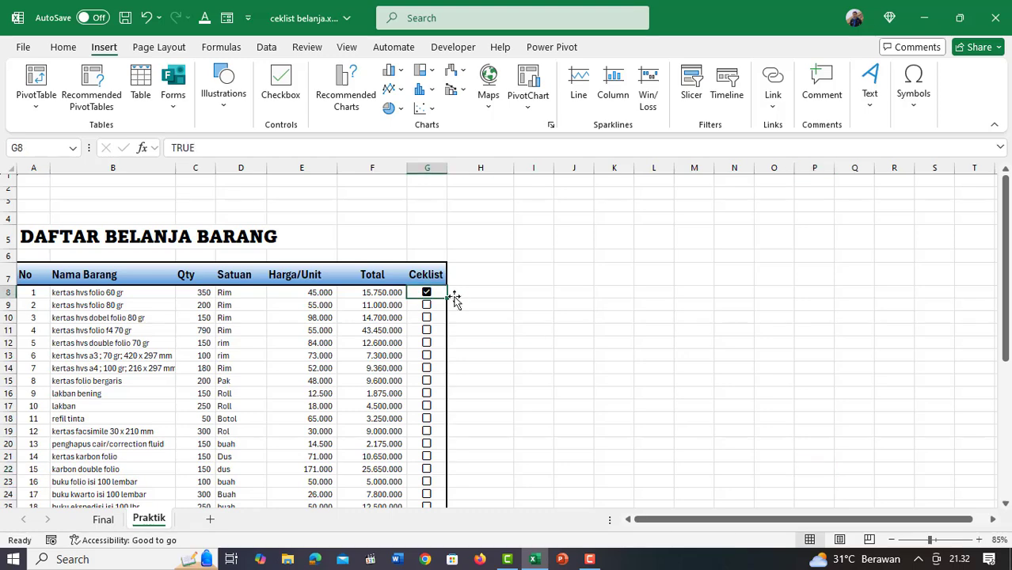
pyautogui.click(428, 294)
pyautogui.hotkey('ctrl', 'shift', 'Down')
pyautogui.press('Delete')
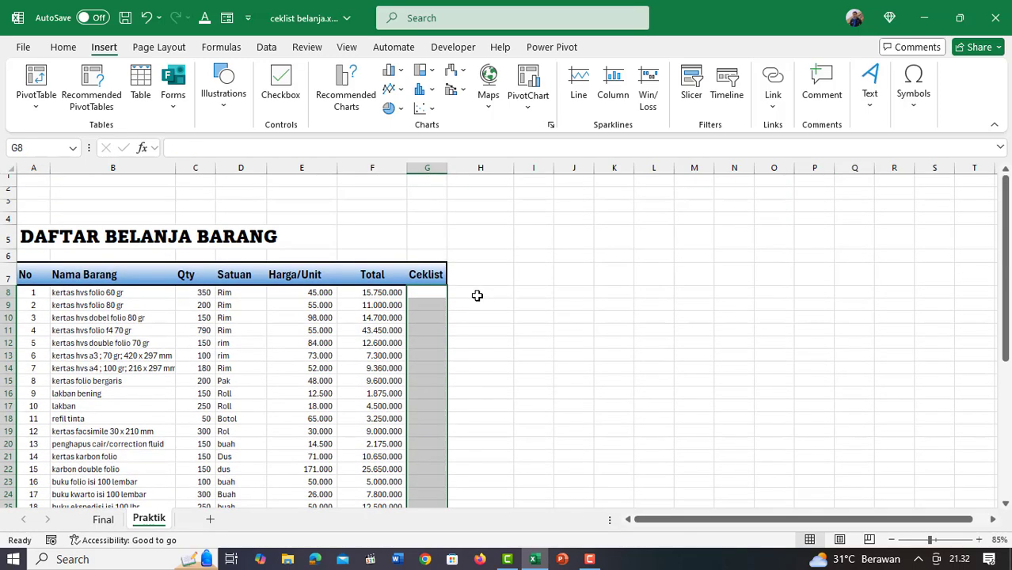
# Insert cell checkboxes in the Ceklist column for every item, first in G8 and then in G9:G42
pyautogui.click(437, 290)
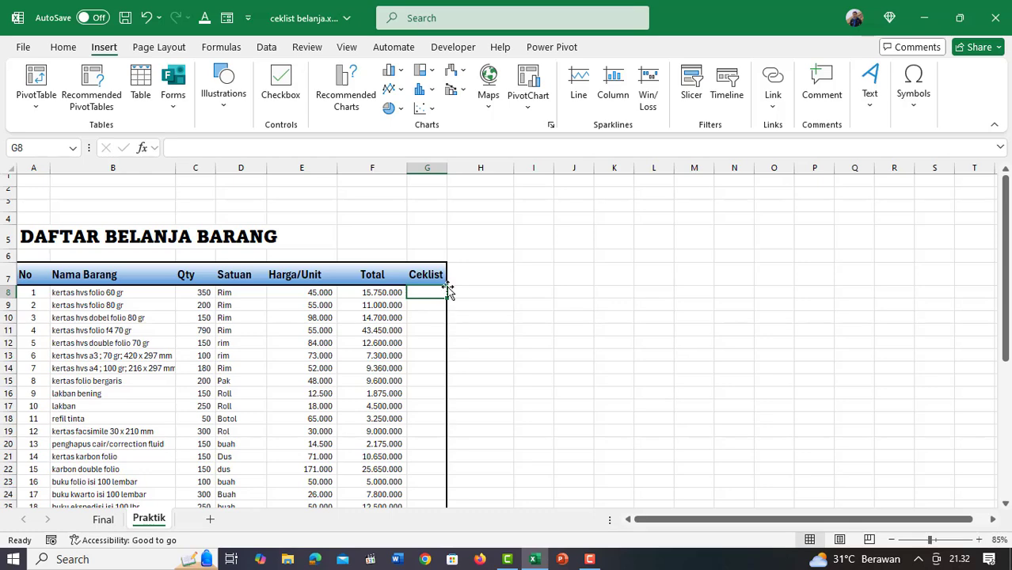
pyautogui.click(266, 83)
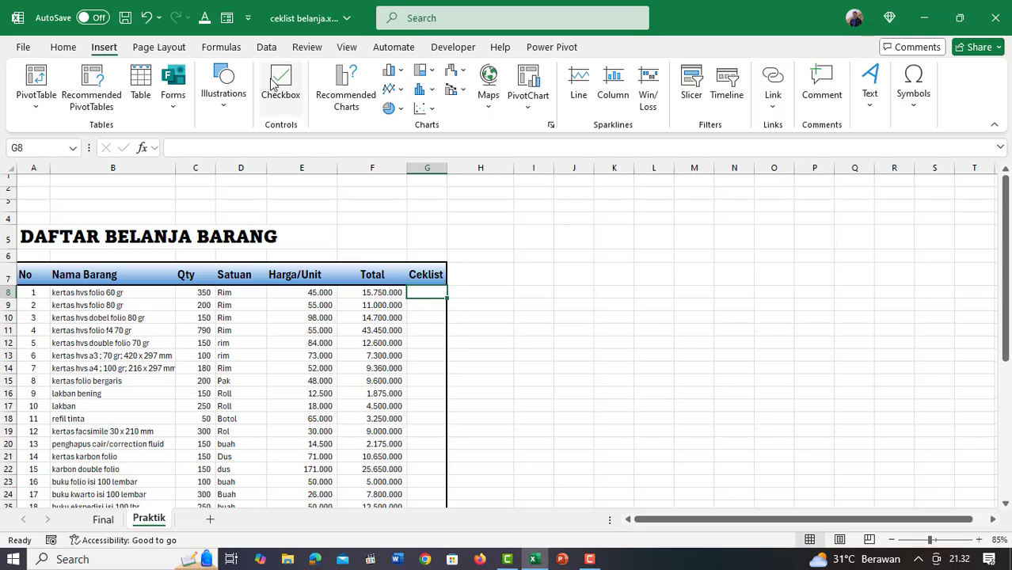
pyautogui.click(426, 310)
pyautogui.scroll(-6, 420, 463)
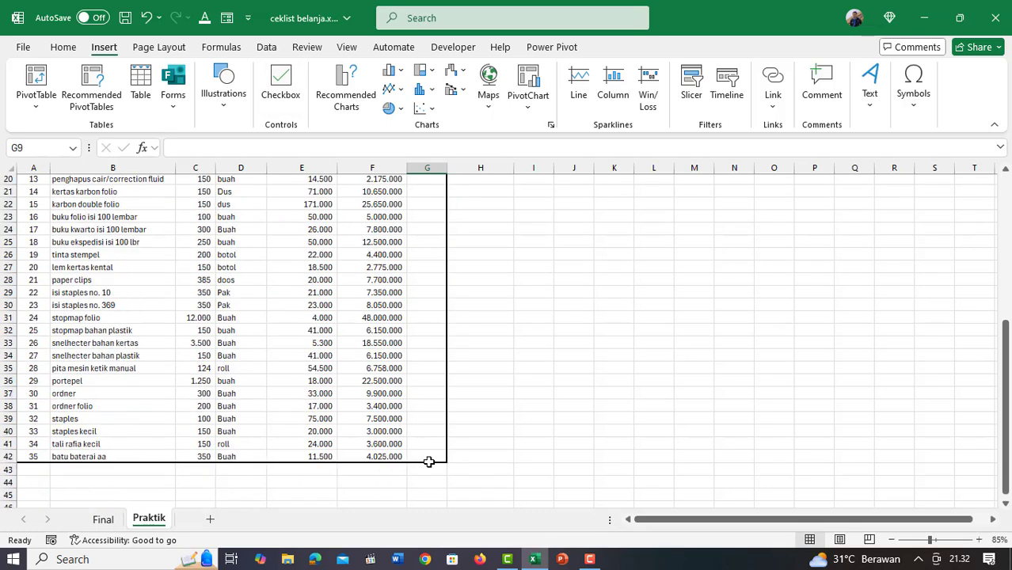
pyautogui.keyDown('shift'); pyautogui.click(429, 456); pyautogui.keyUp('shift')
pyautogui.click(281, 85)
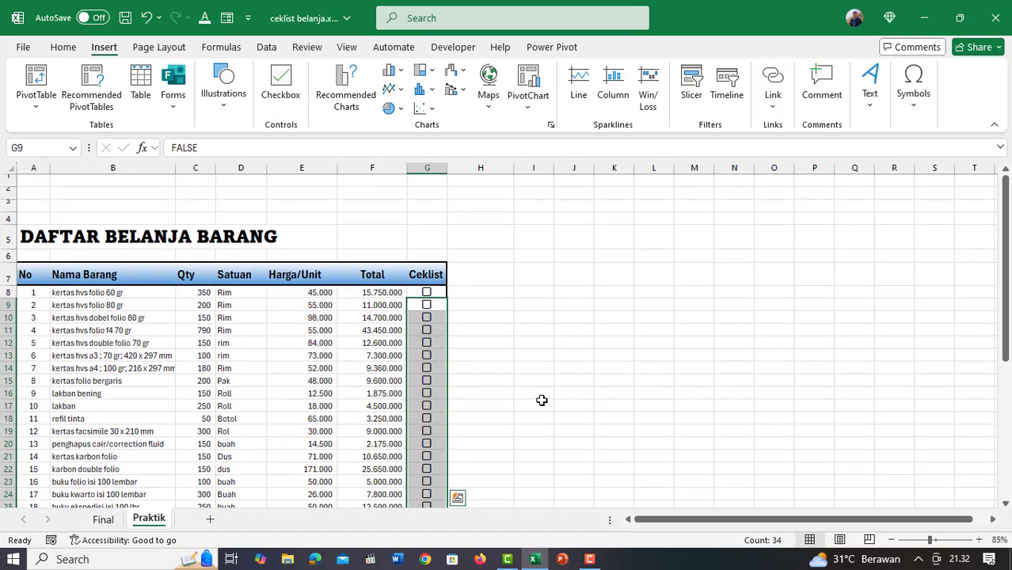
pyautogui.click(430, 292)
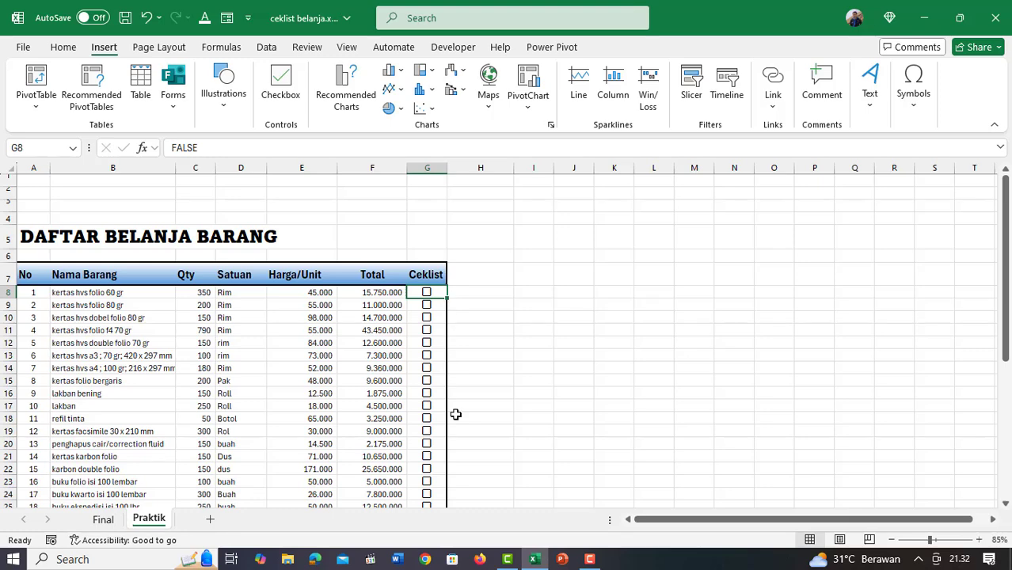
pyautogui.click(505, 316)
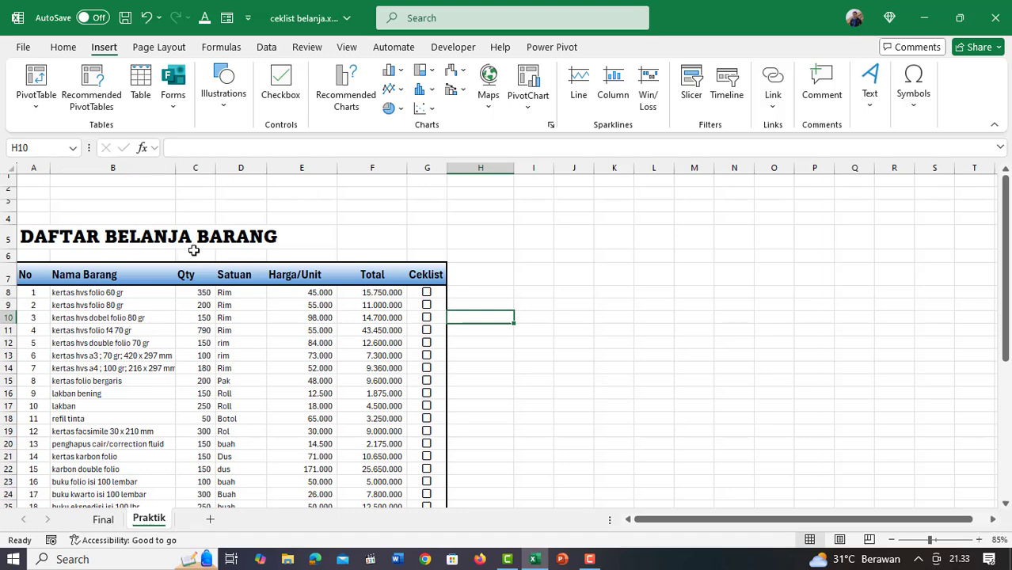
# Enter the label TOTAL in cell A1
pyautogui.click(34, 181)
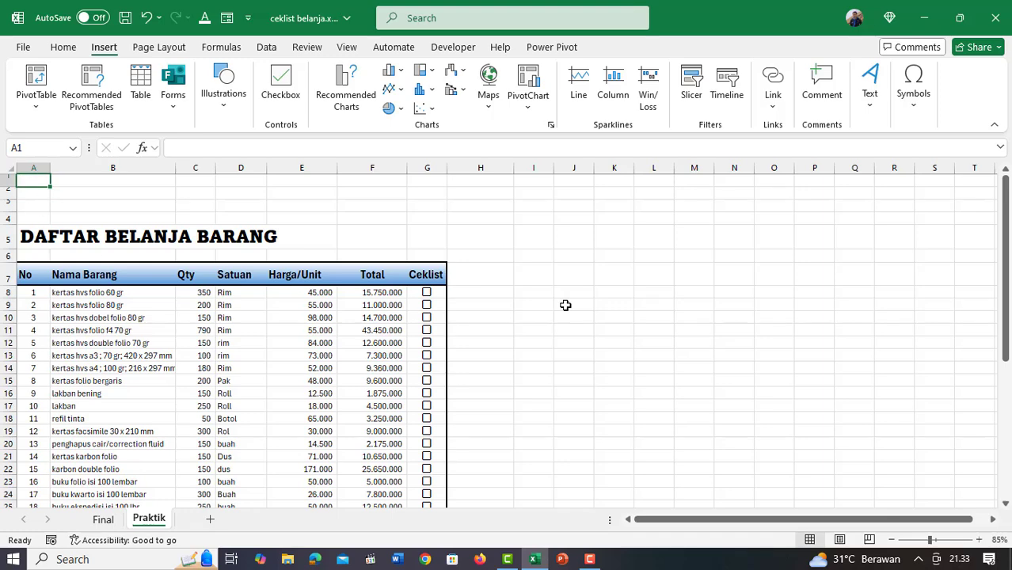
pyautogui.write('TOTAL')
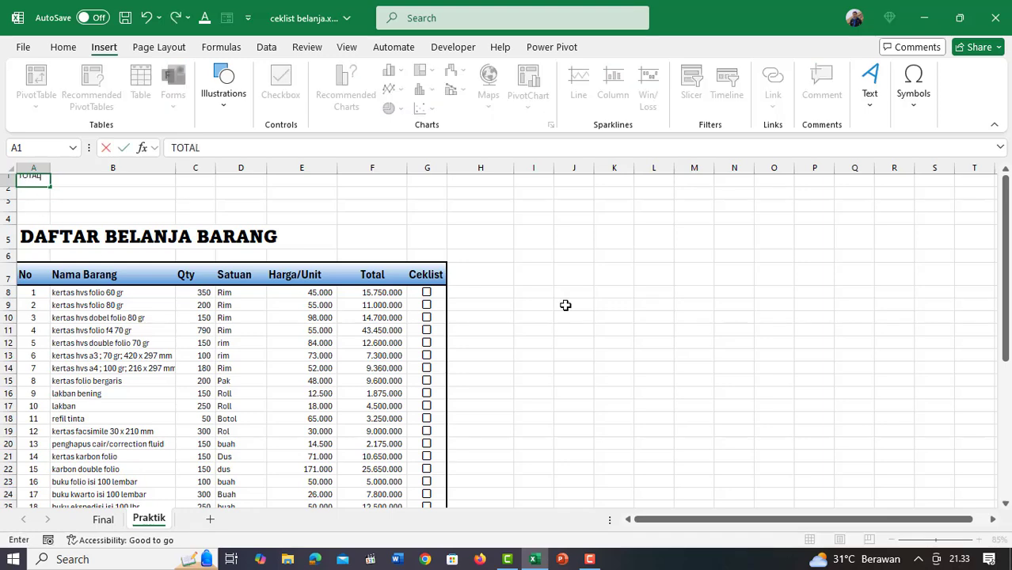
pyautogui.press('Return')
pyautogui.press('Up')
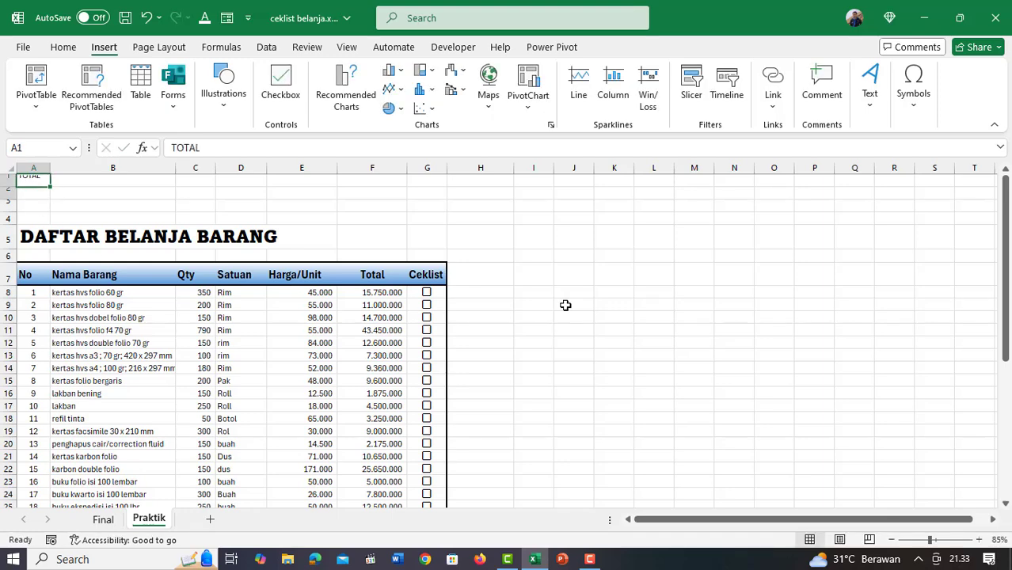
pyautogui.hotkey('shift', 'Down')
pyautogui.hotkey('shift', 'Down')
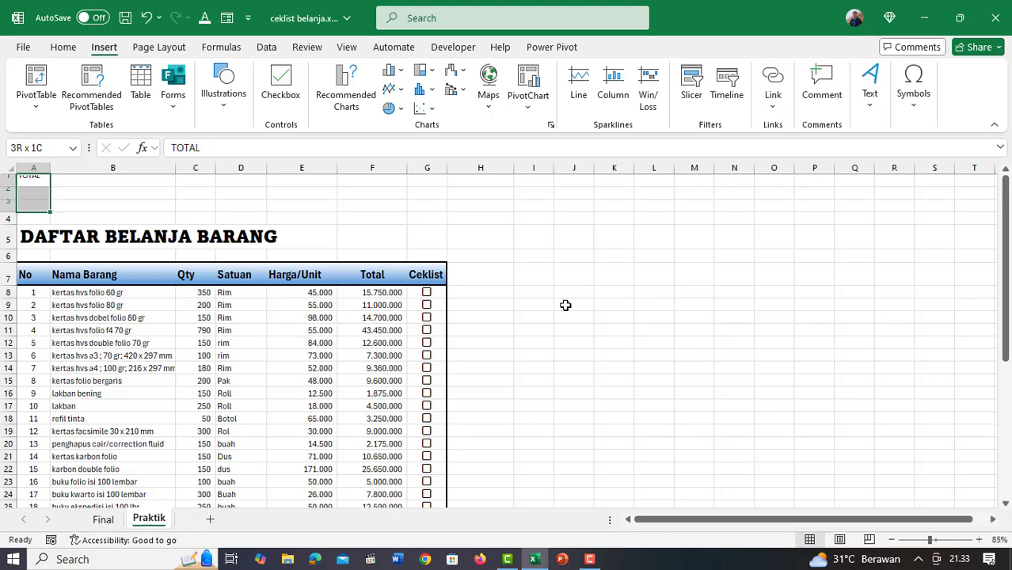
pyautogui.hotkey('shift', 'space')
pyautogui.hotkey('ctrl', 'shift', 'Right')
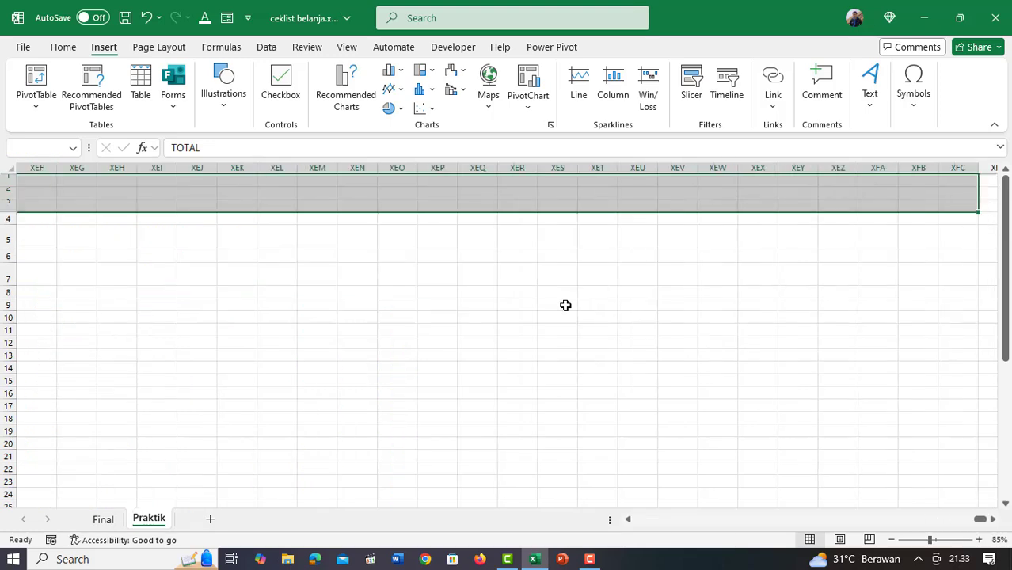
pyautogui.hotkey('ctrl', 'Home')
# Merge and center A1:B3 around the TOTAL label, and merge and center the empty range C1:E3 beside it
pyautogui.hotkey('shift', 'Down')
pyautogui.hotkey('shift', 'Down')
pyautogui.hotkey('shift', 'Right')
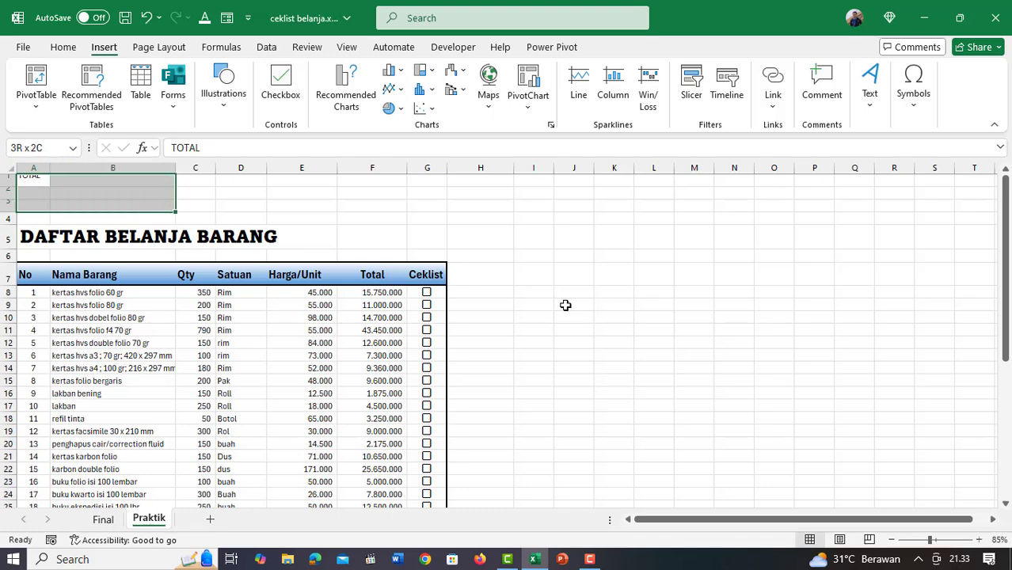
pyautogui.click(66, 49)
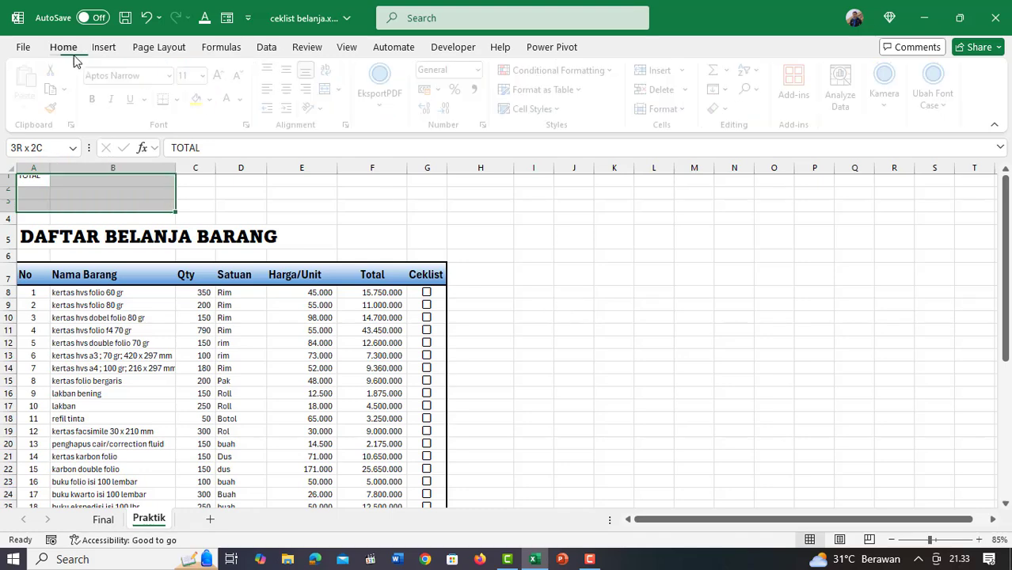
pyautogui.click(331, 89)
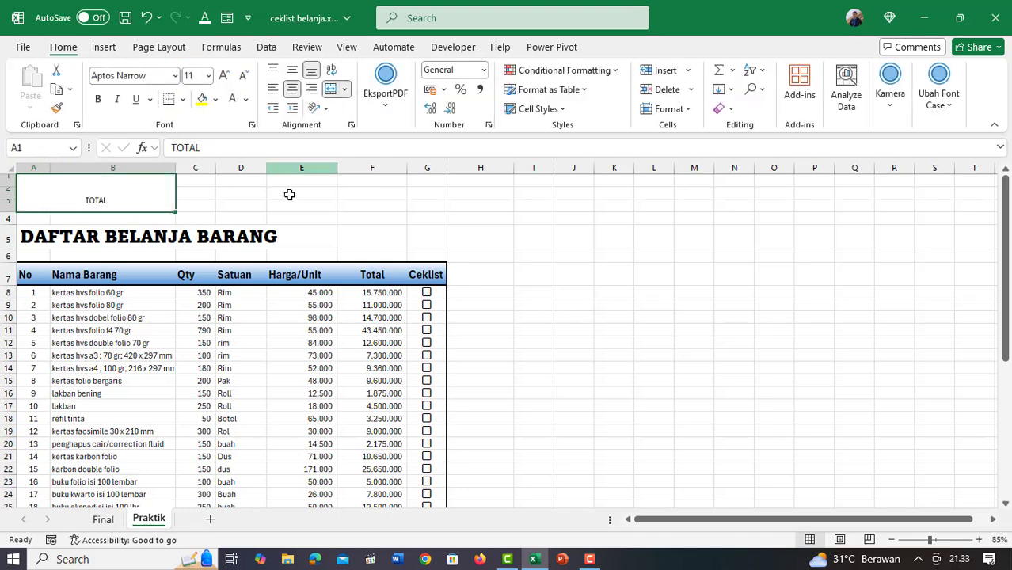
pyautogui.moveTo(194, 177); pyautogui.dragTo(317, 204)
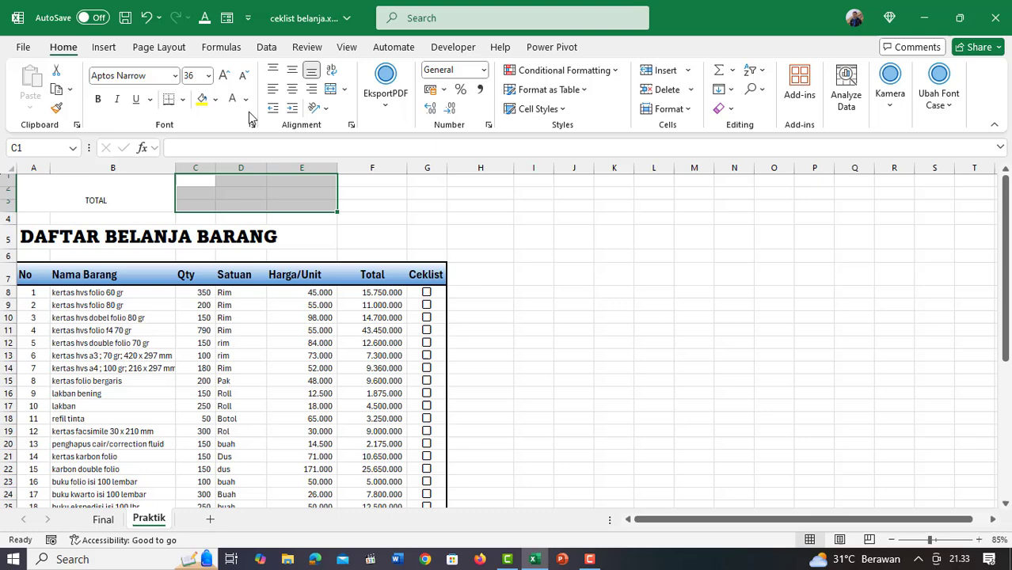
pyautogui.click(331, 90)
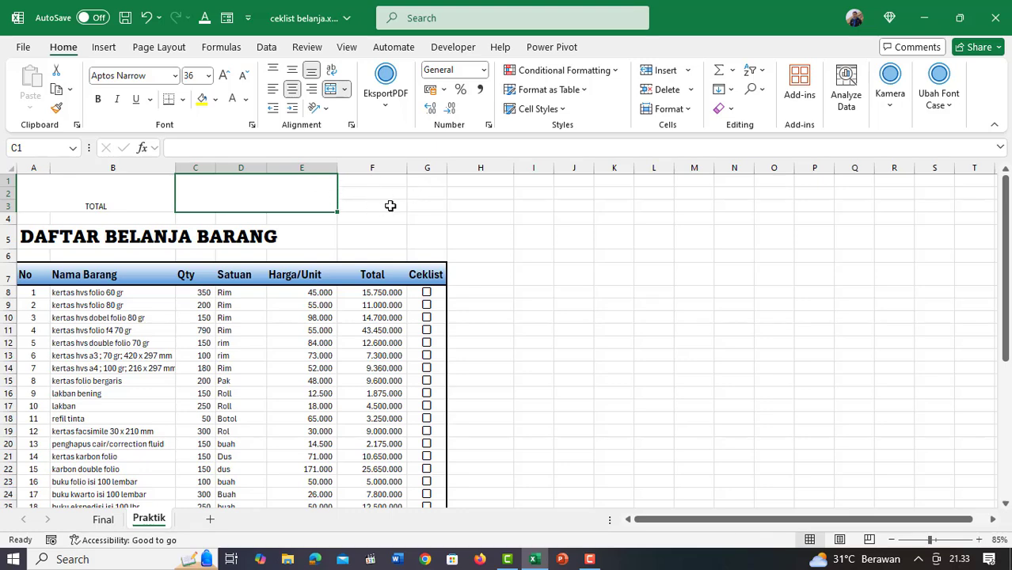
# Format the TOTAL label in bold at font size 36, and middle-align the merged cell C1 beside it
pyautogui.click(119, 196)
pyautogui.click(209, 76)
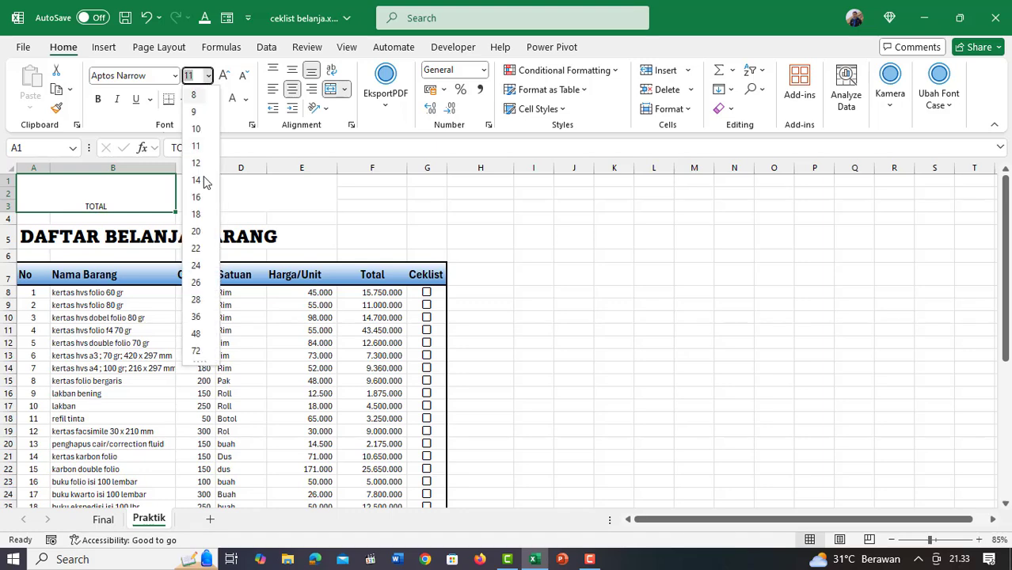
pyautogui.click(197, 317)
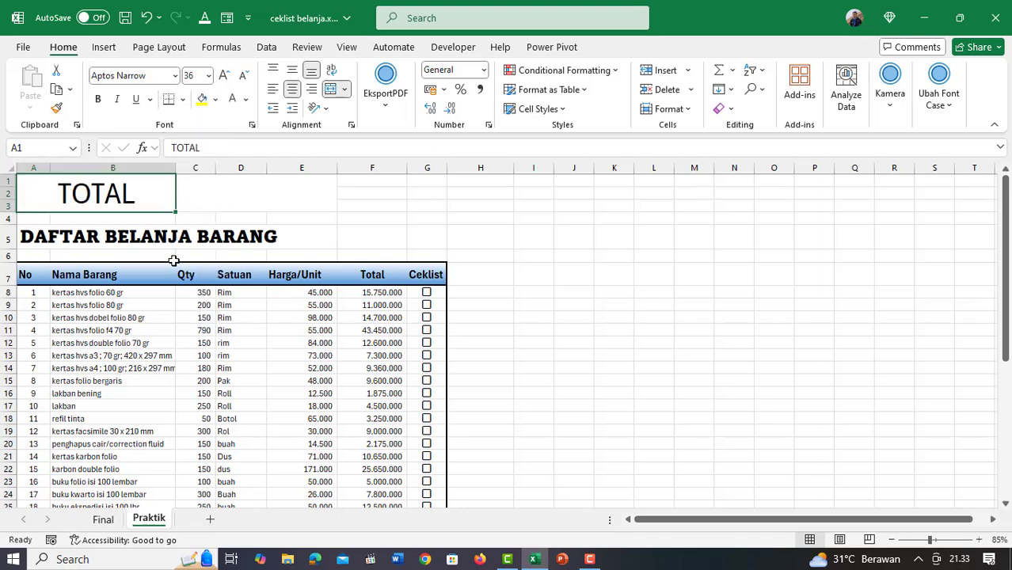
pyautogui.click(210, 80)
pyautogui.click(197, 304)
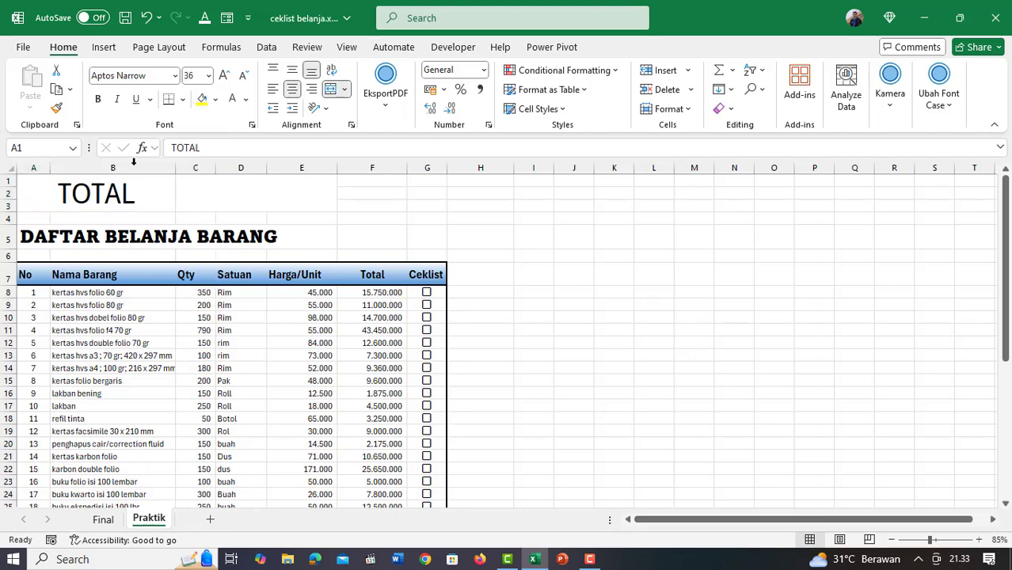
pyautogui.click(96, 100)
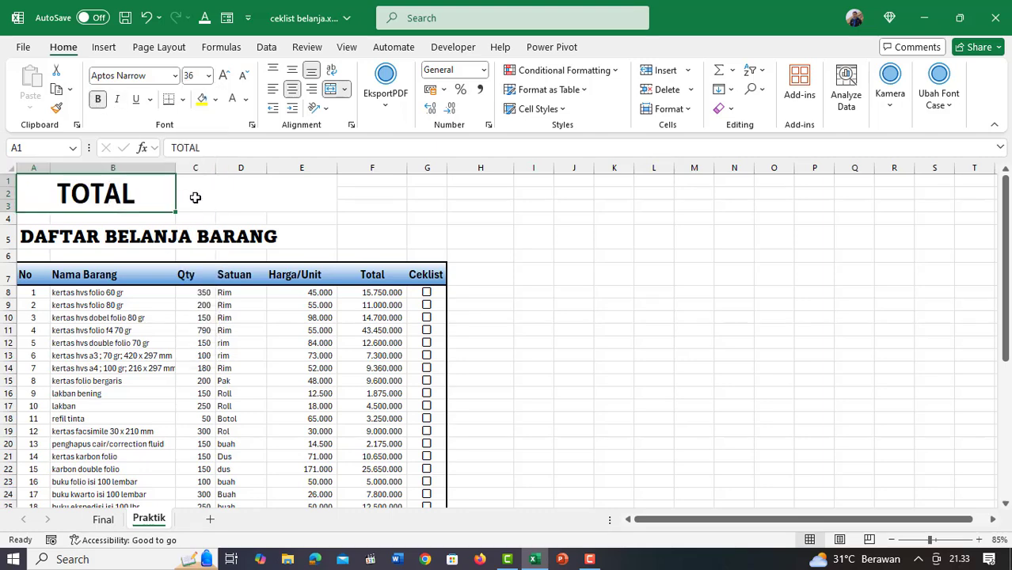
pyautogui.click(196, 180)
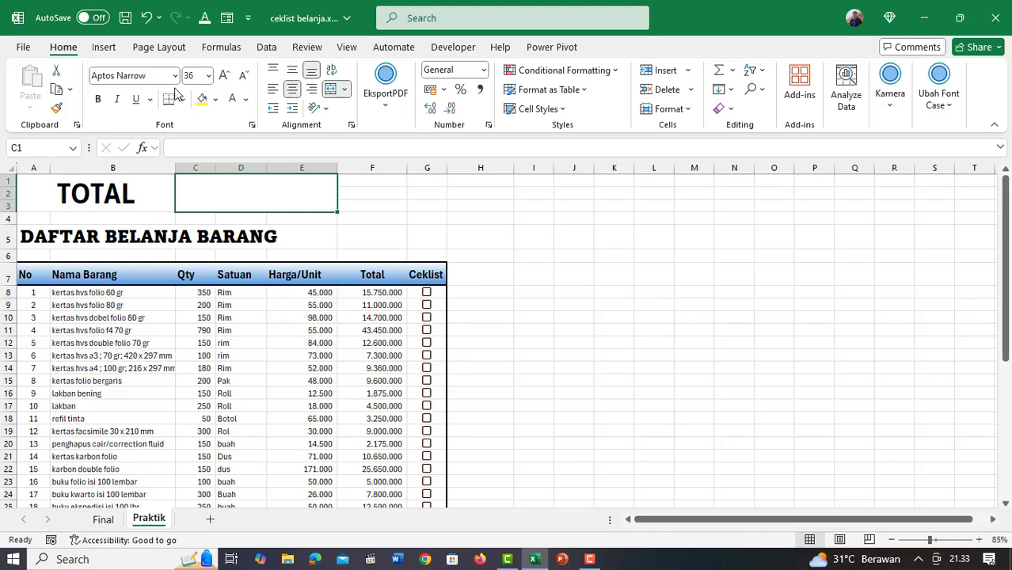
pyautogui.click(292, 72)
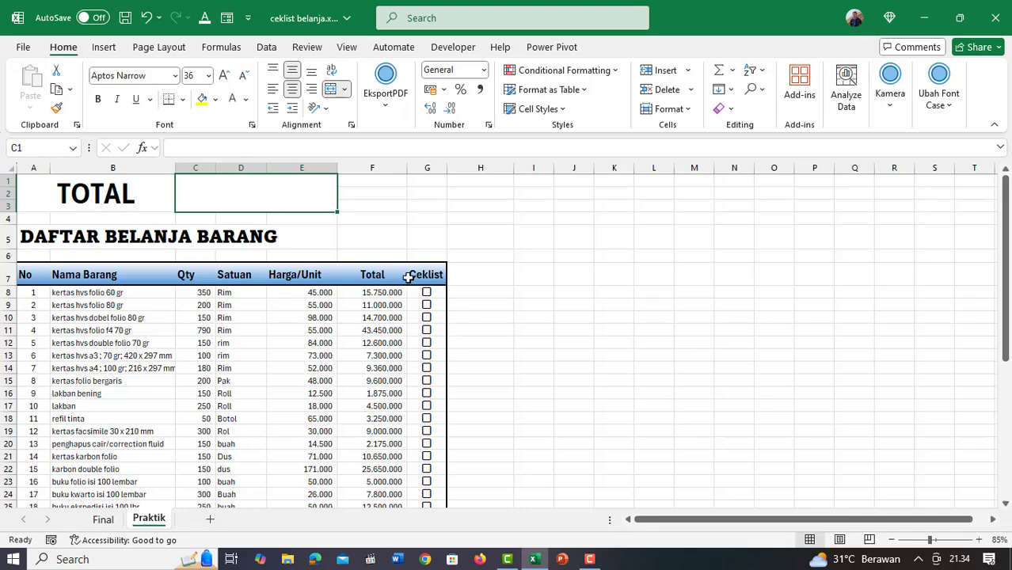
# Enter =SUMIF(G:G;TRUE;F:F) in C1 and tick the first item's checkbox in G8 to test it
pyautogui.write('=SUM')
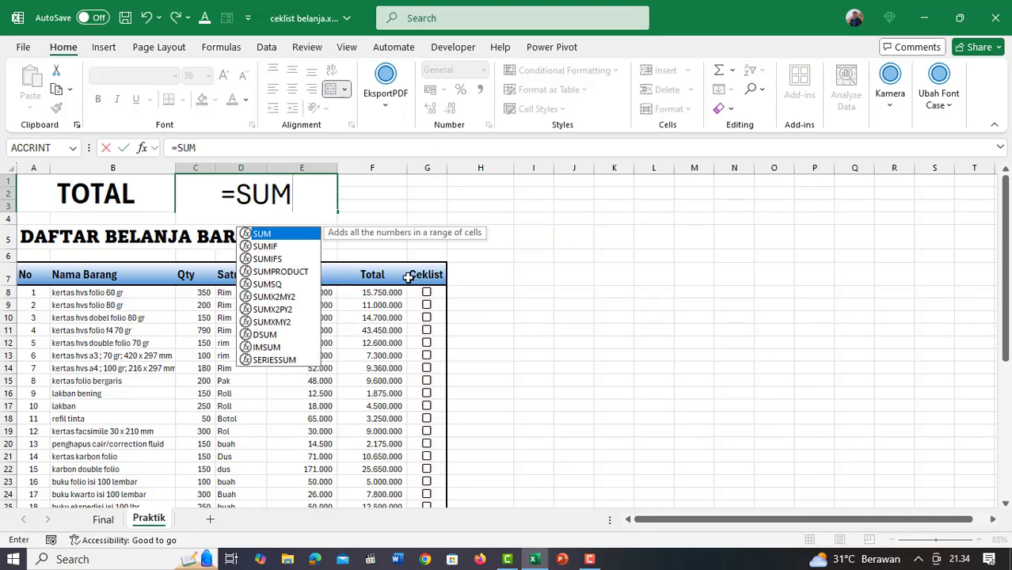
pyautogui.write('IF(')
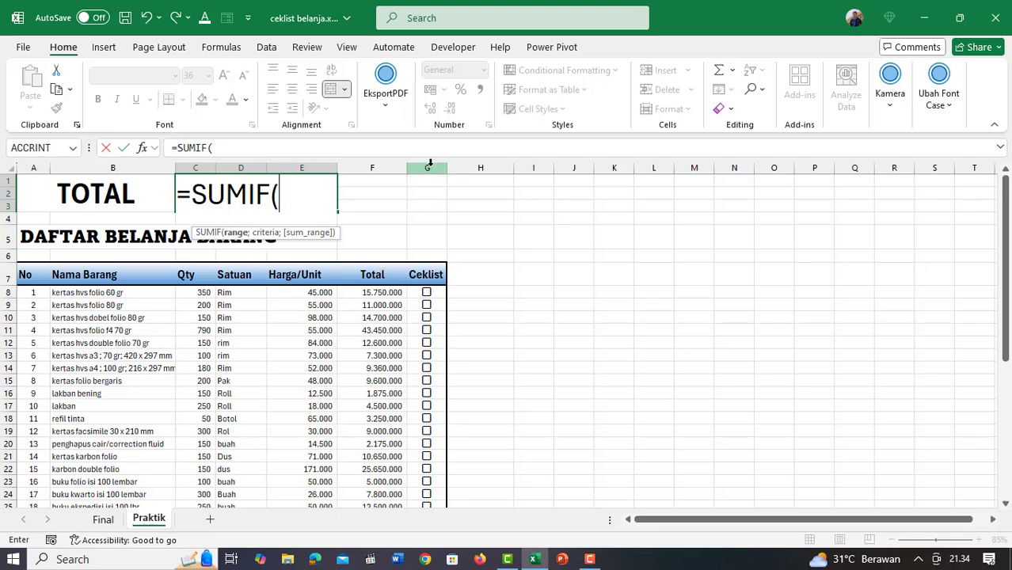
pyautogui.click(429, 164)
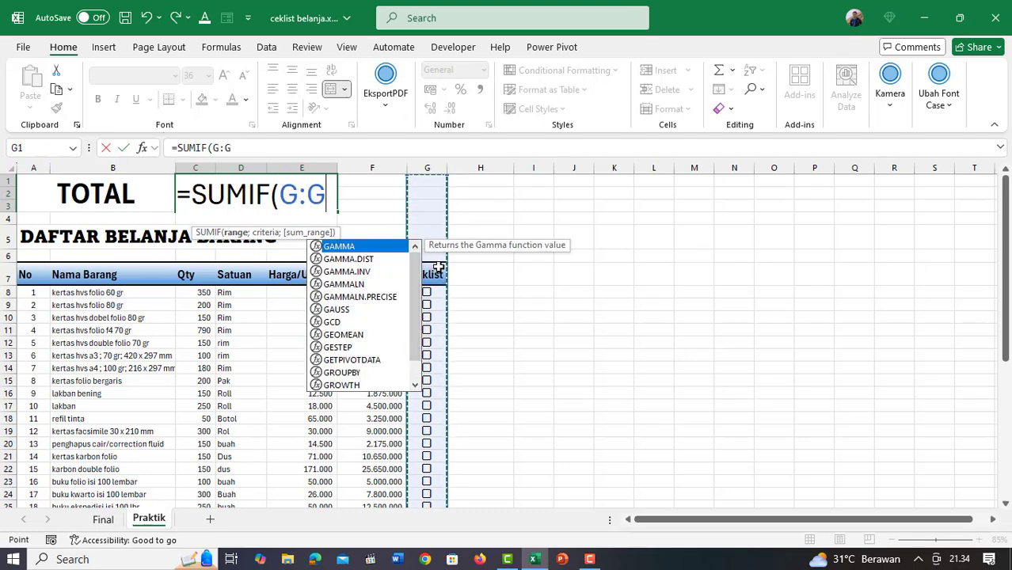
pyautogui.write(';')
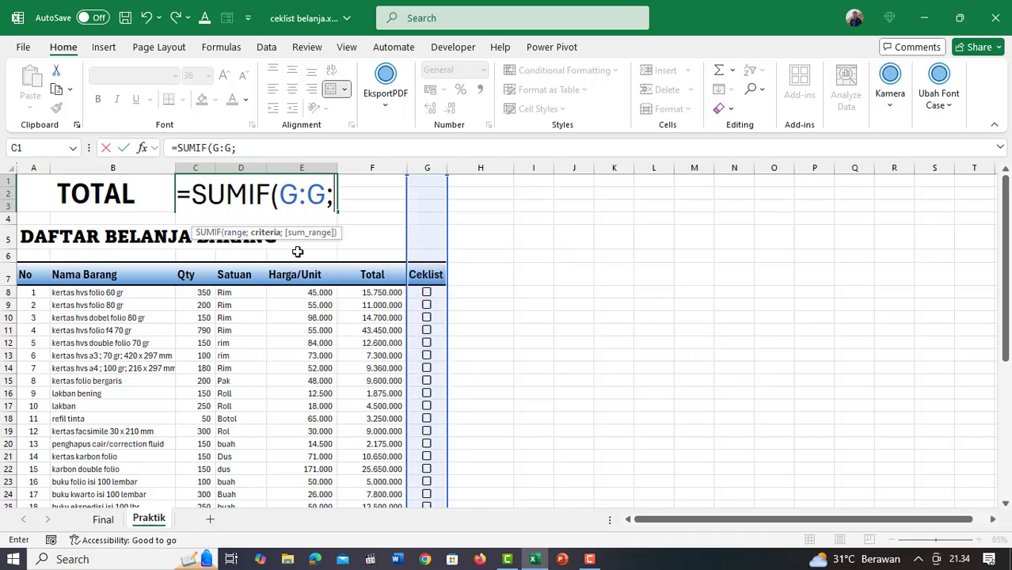
pyautogui.write('TRUE')
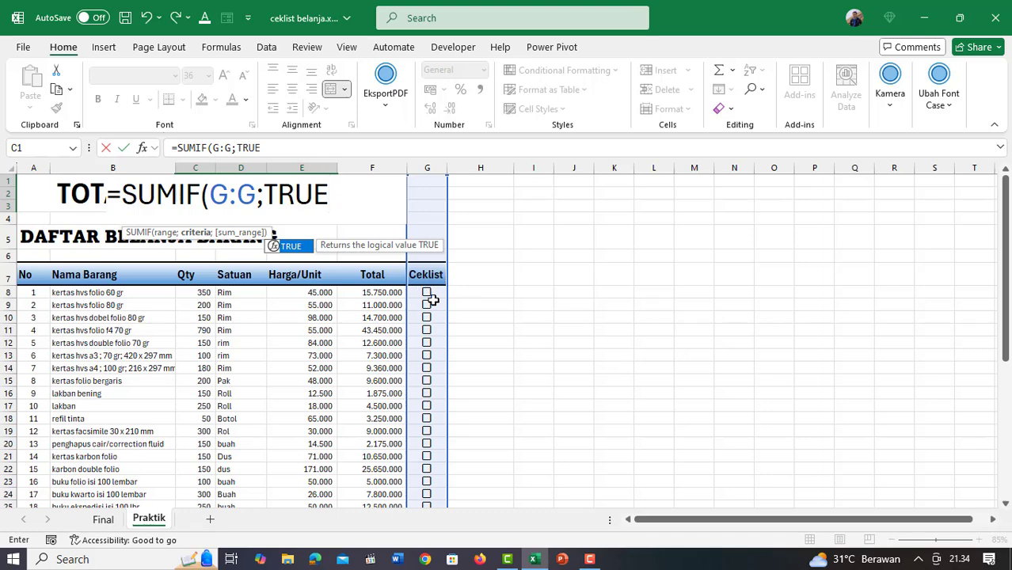
pyautogui.write(';')
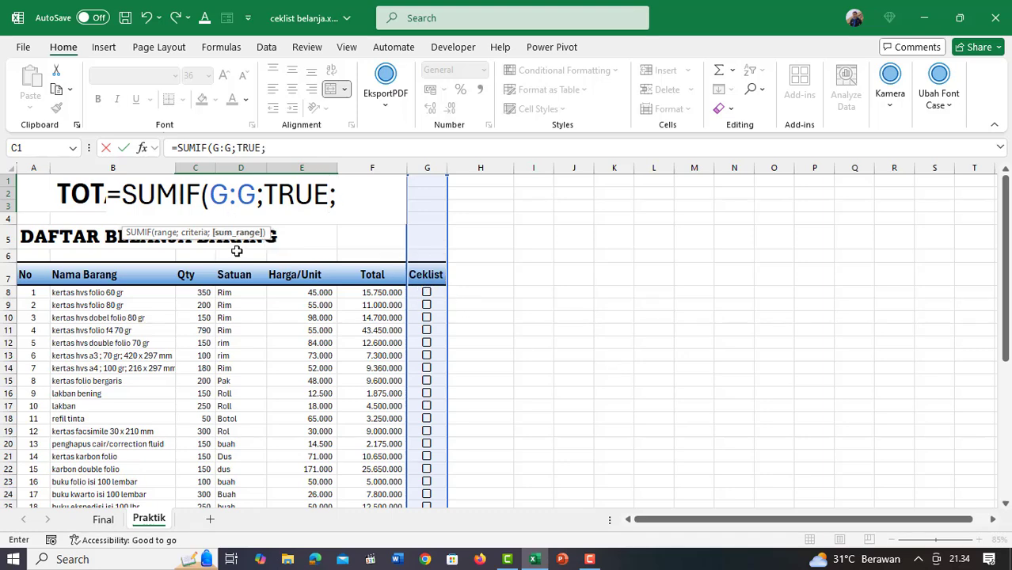
pyautogui.click(377, 168)
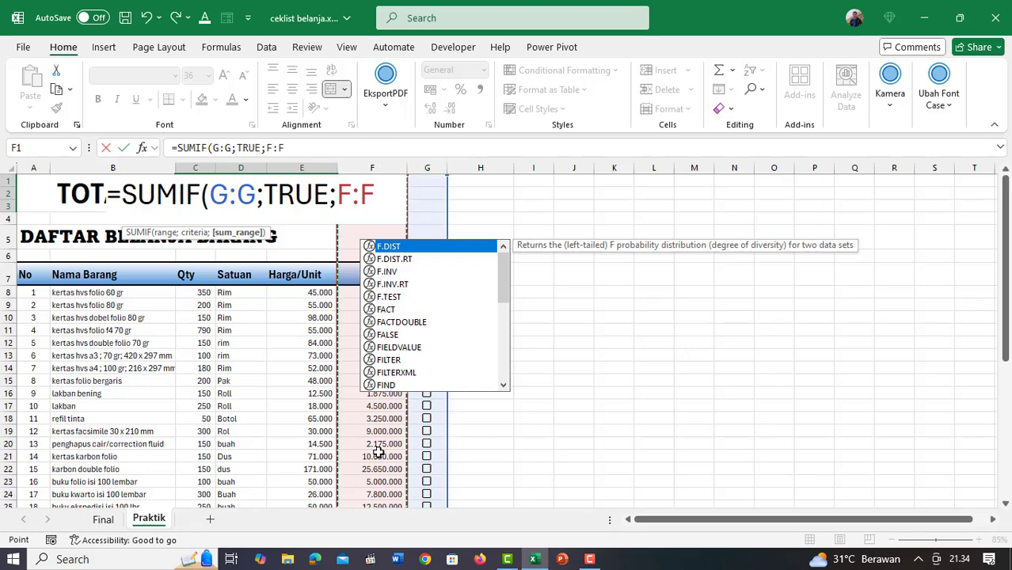
pyautogui.scroll(-7, 378, 452)
pyautogui.scroll(5, 371, 458)
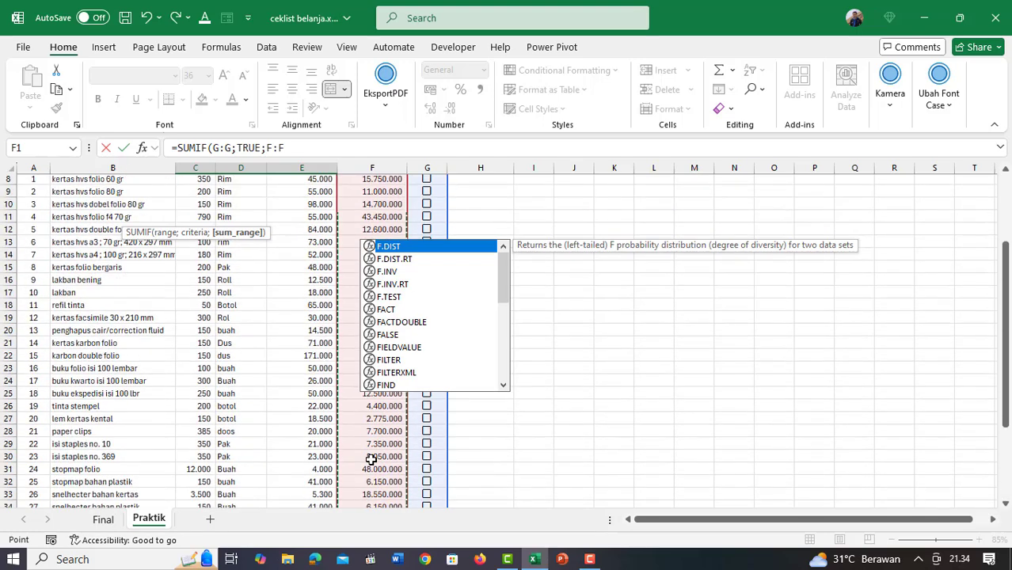
pyautogui.scroll(3, 371, 459)
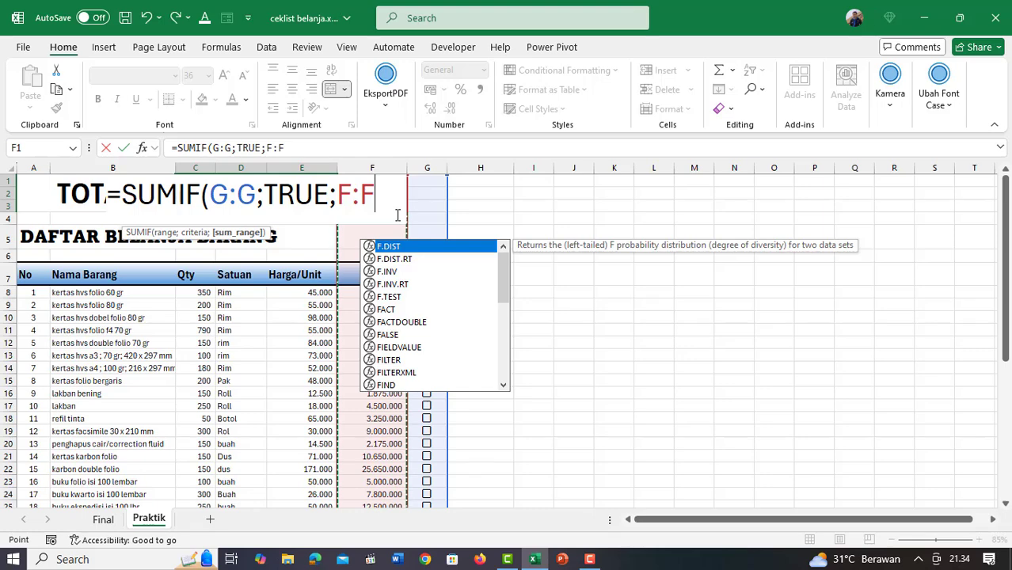
pyautogui.write(')')
pyautogui.press('Return')
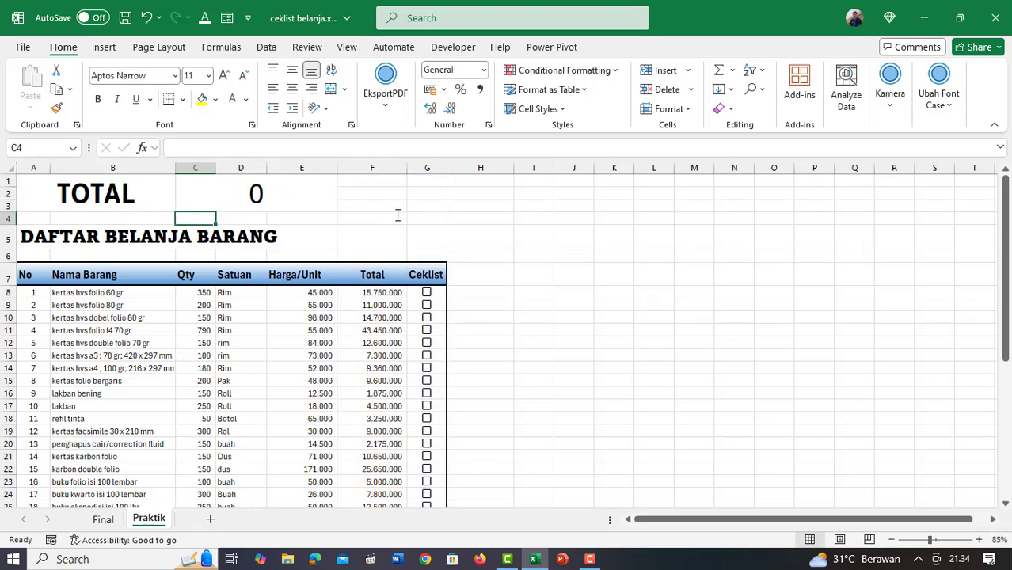
pyautogui.press('Up')
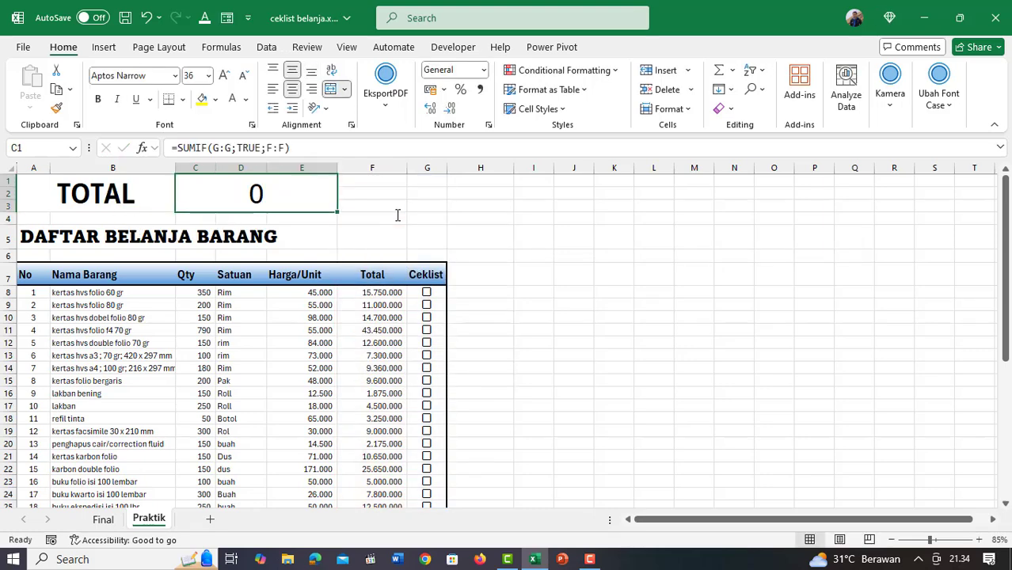
pyautogui.click(426, 292)
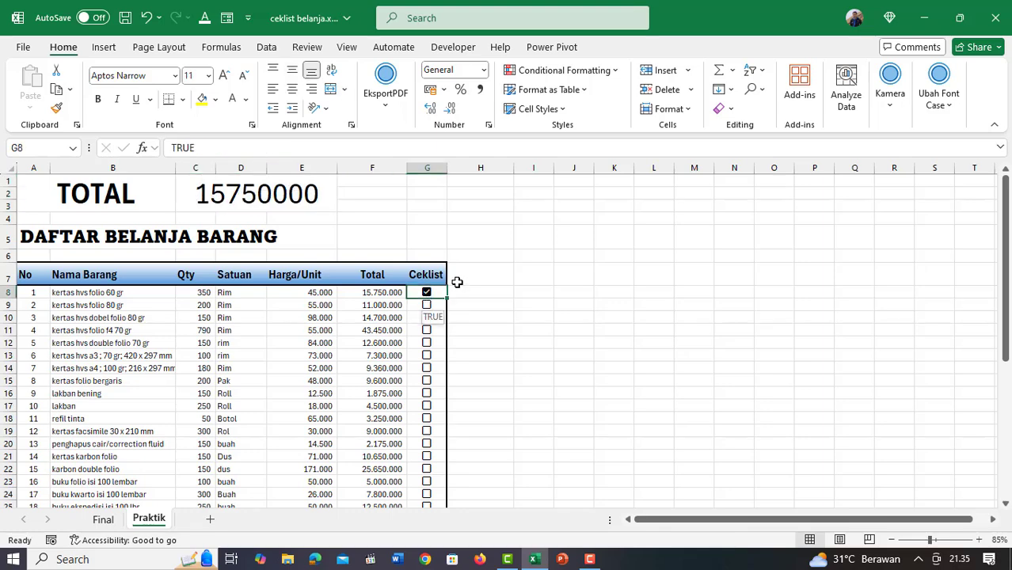
# Make the total in C1 bold and apply the comma number style to it
pyautogui.click(247, 186)
pyautogui.click(97, 99)
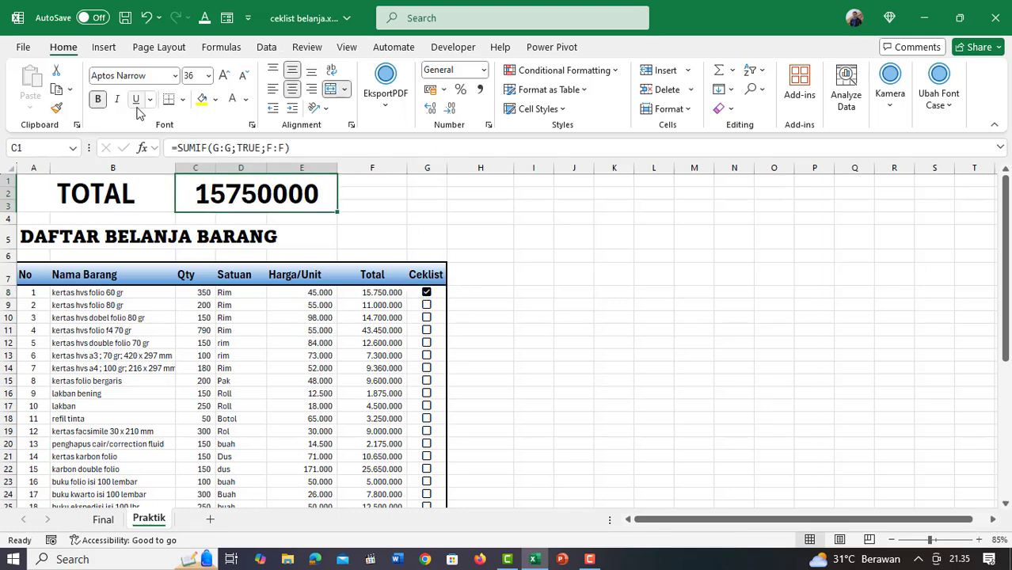
pyautogui.click(480, 92)
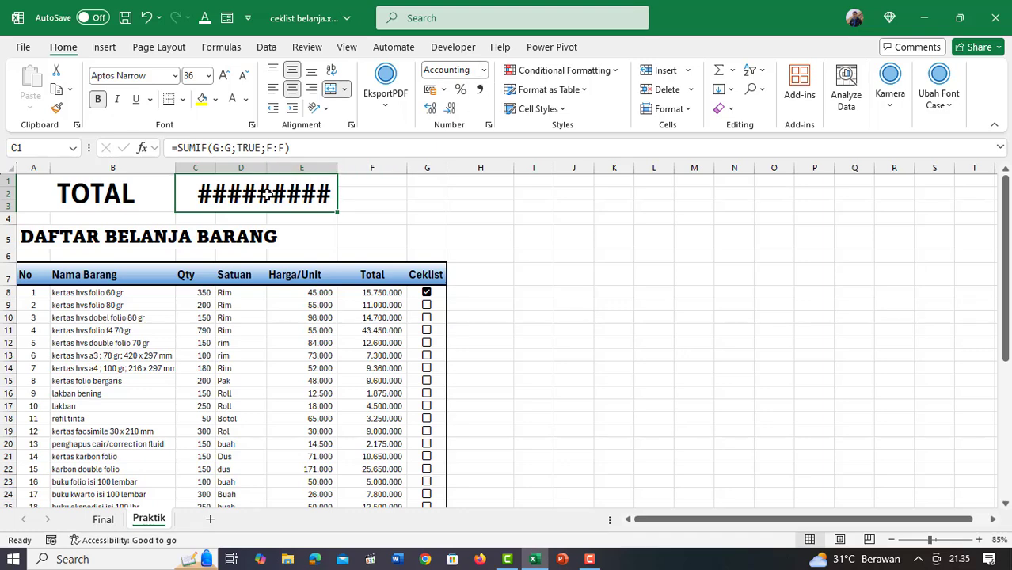
# Extend the merged total cell first to column F and then to column G, so that it spans C1:G3
pyautogui.moveTo(268, 194); pyautogui.dragTo(366, 191)
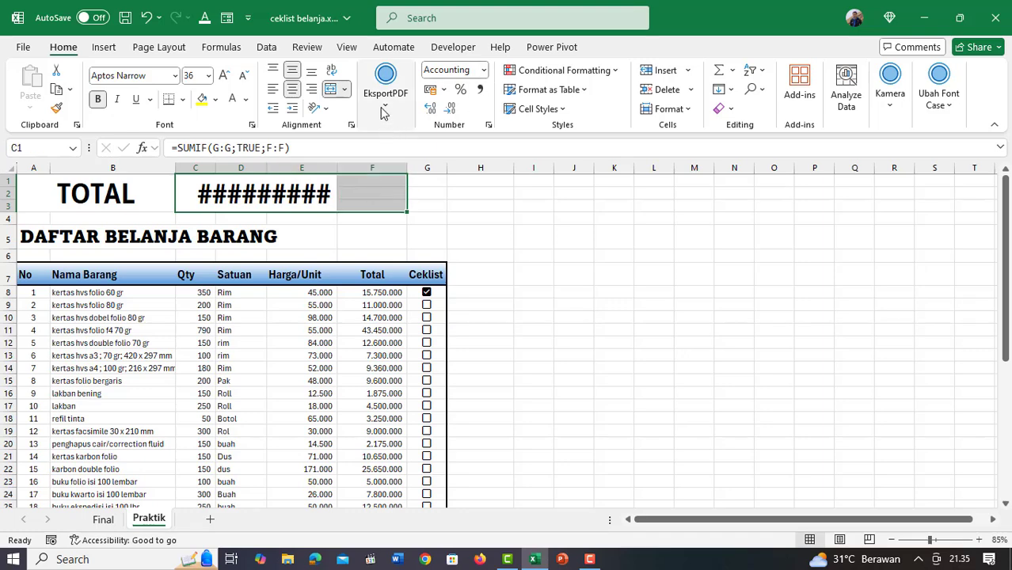
pyautogui.click(330, 88)
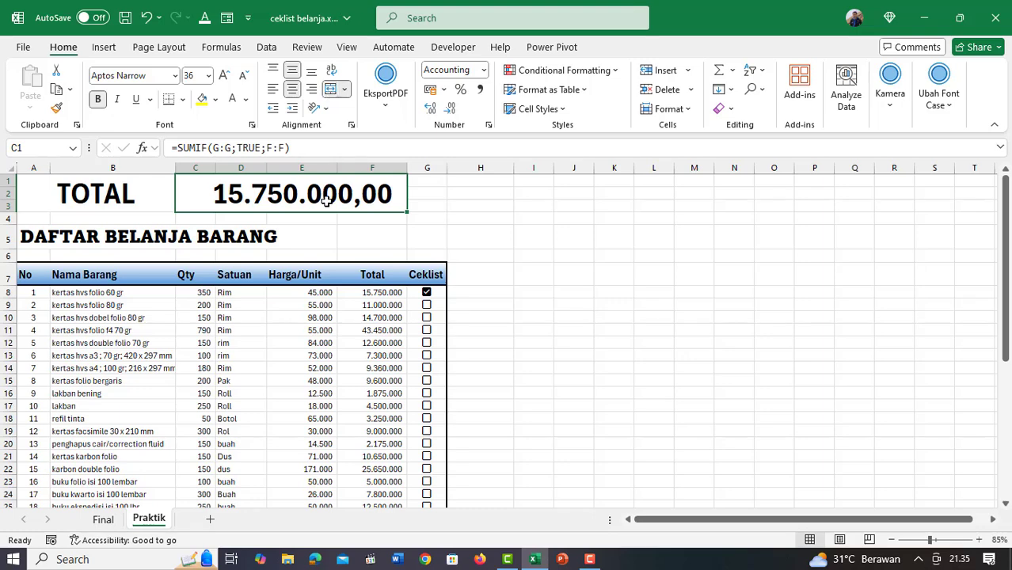
pyautogui.moveTo(250, 194); pyautogui.dragTo(423, 193)
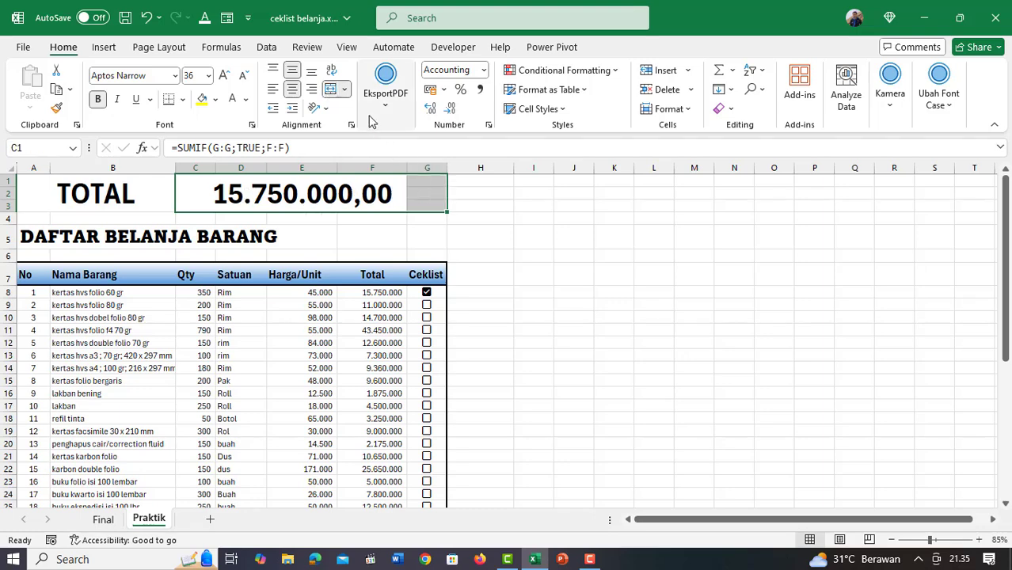
pyautogui.click(331, 89)
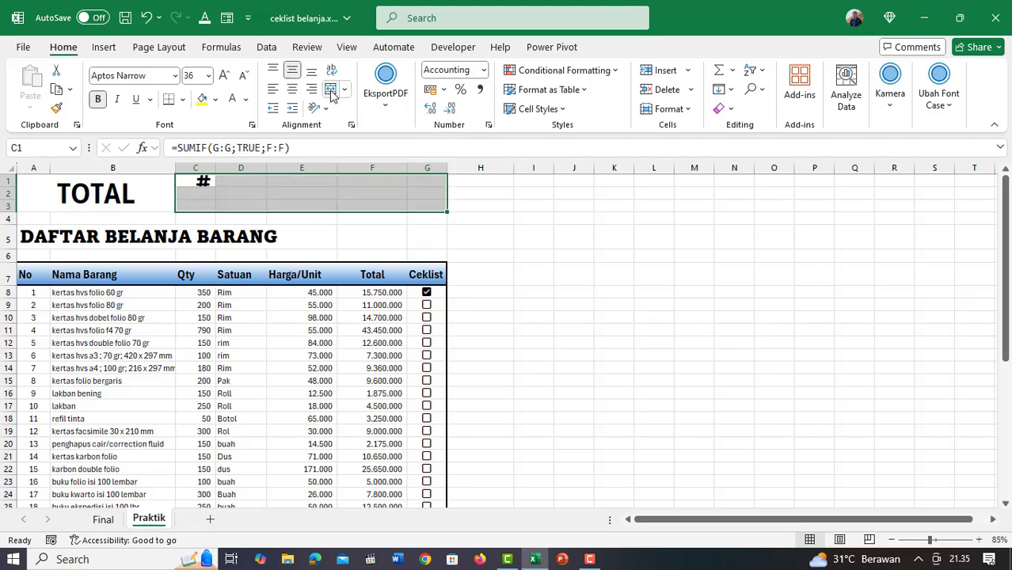
pyautogui.click(331, 89)
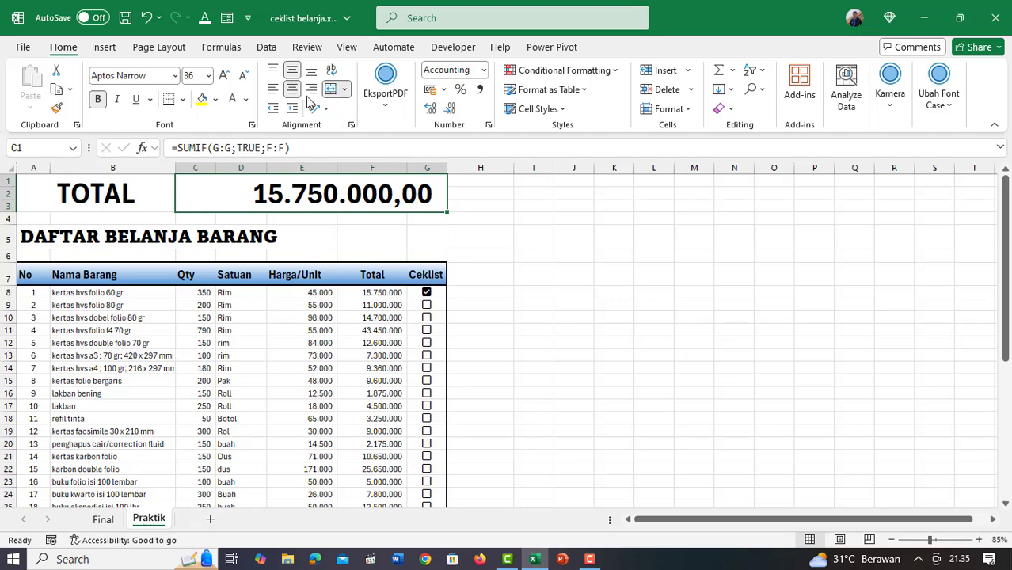
# Left-align the total in C1, stripping its decimals before applying the Accounting number format with the Rp symbol
pyautogui.click(273, 89)
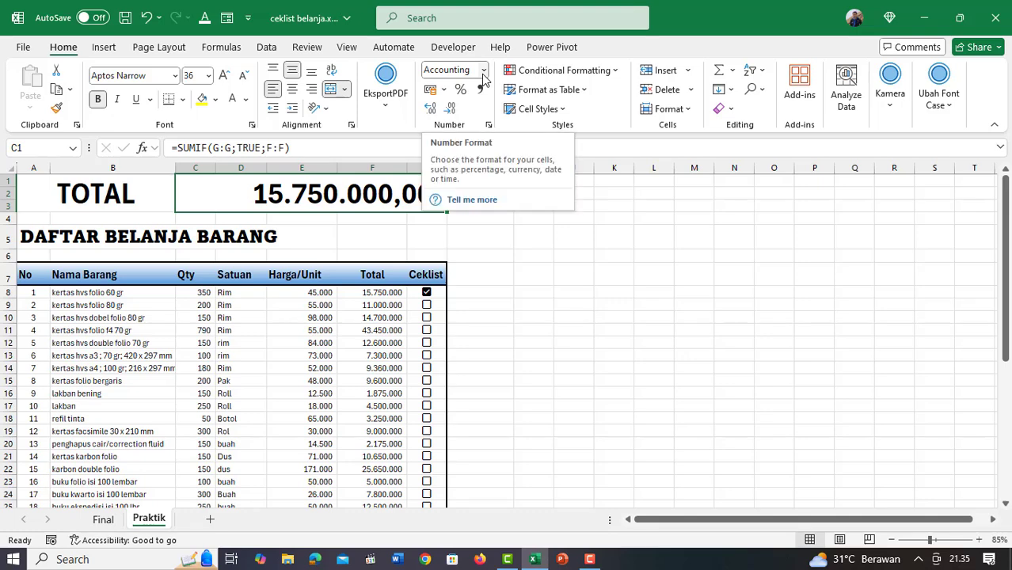
pyautogui.click(450, 111)
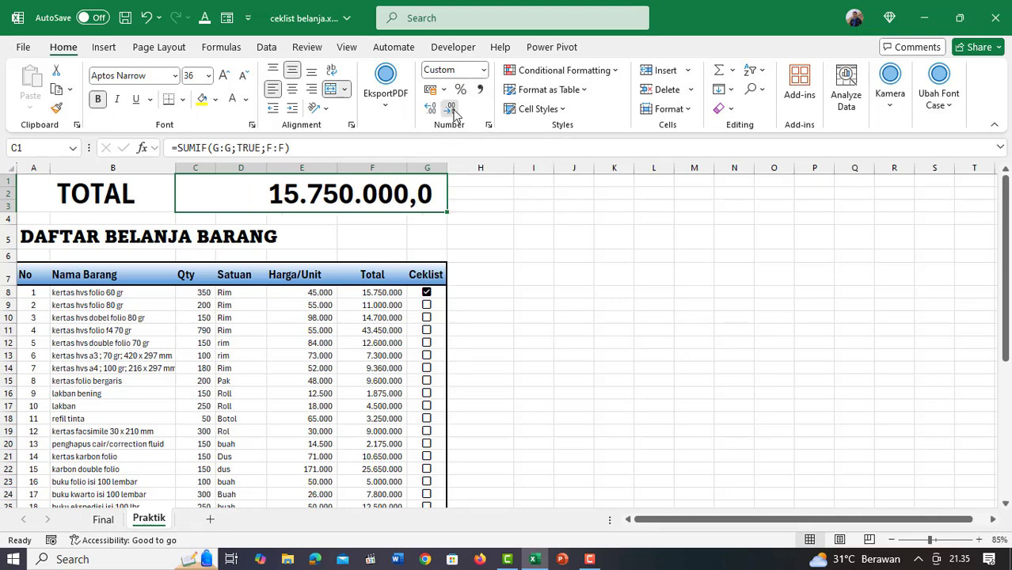
pyautogui.click(451, 111)
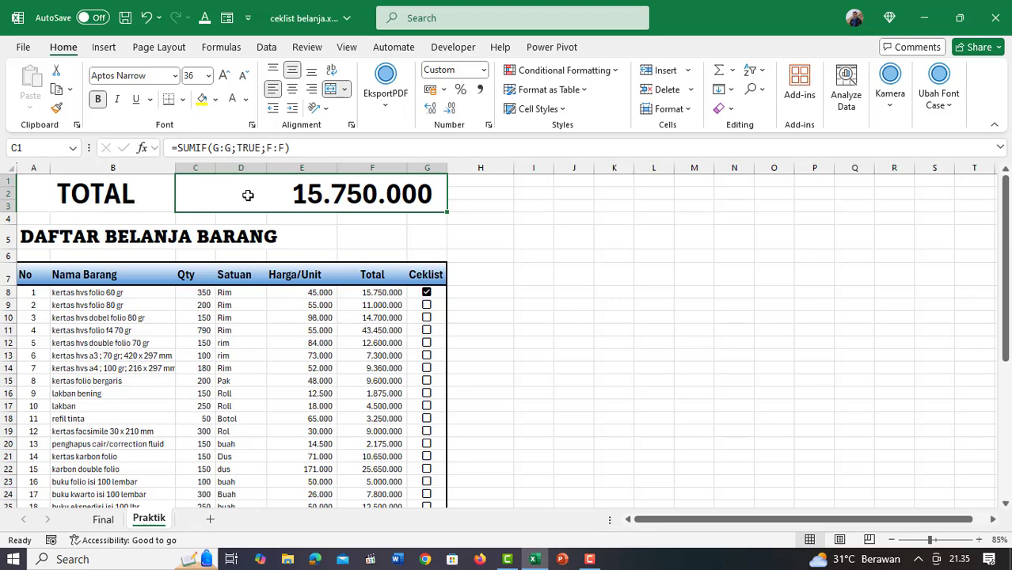
pyautogui.click(484, 71)
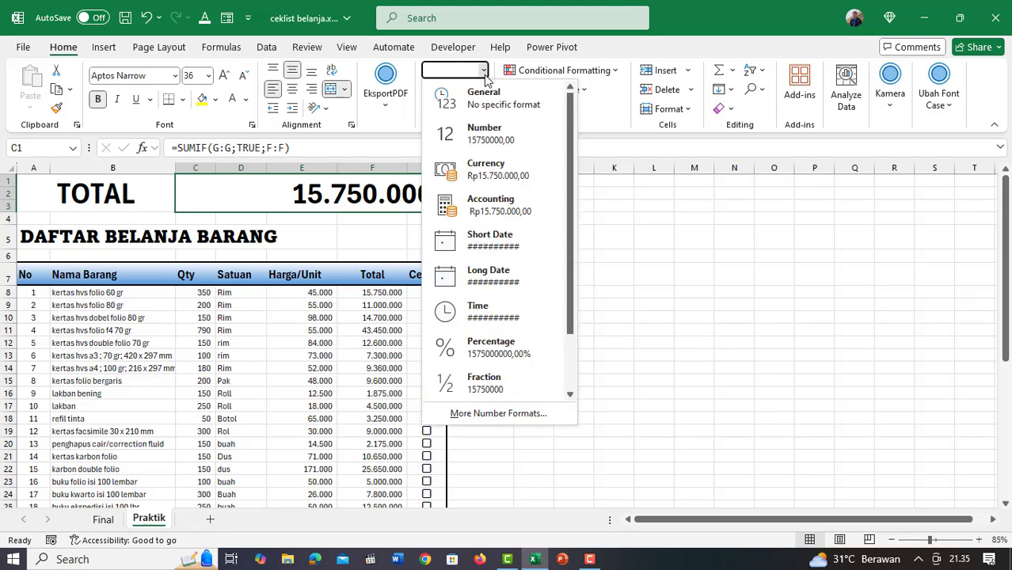
pyautogui.click(481, 207)
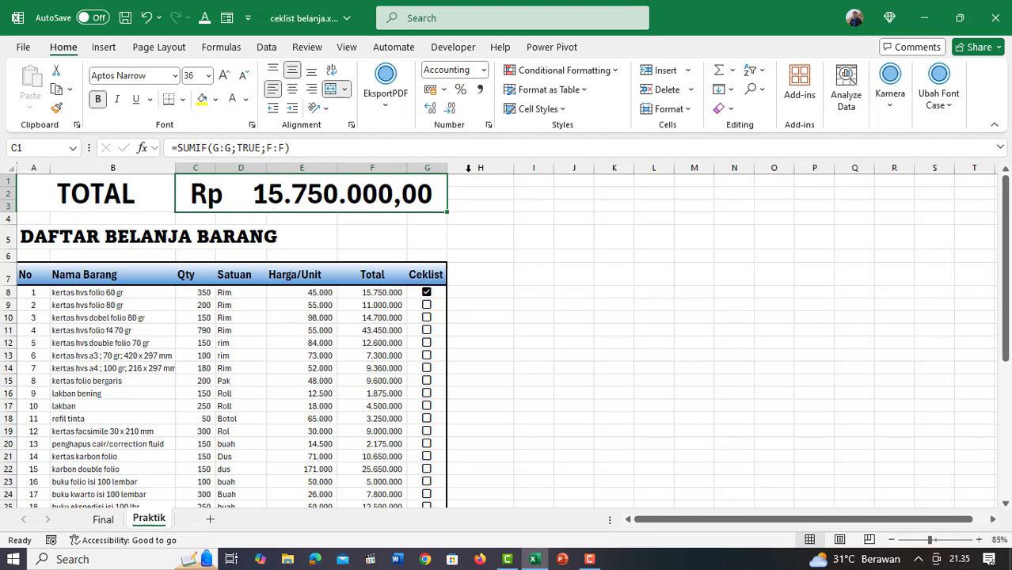
# Remove both decimal places from the Rp total in C1
pyautogui.click(450, 108)
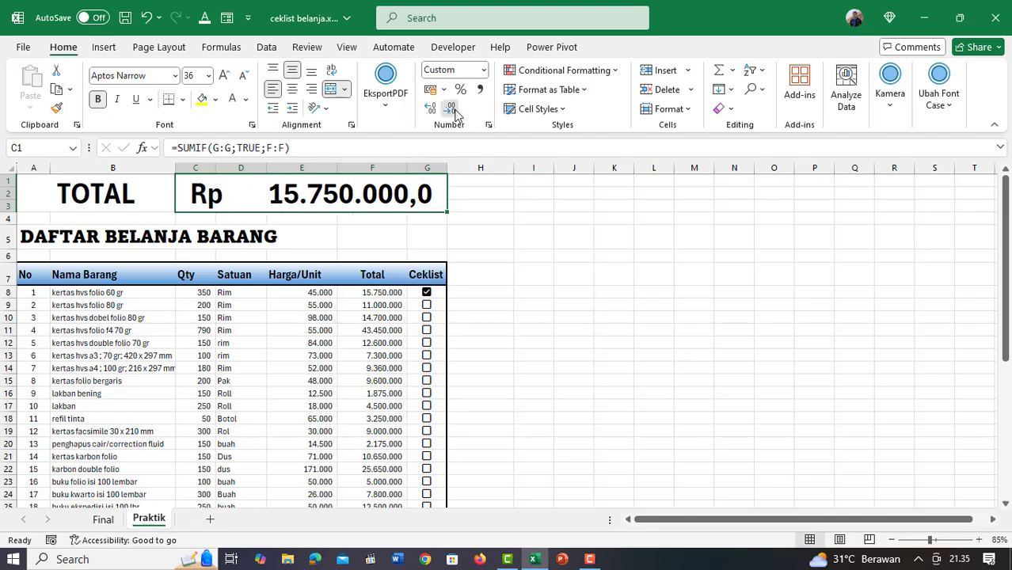
pyautogui.click(450, 108)
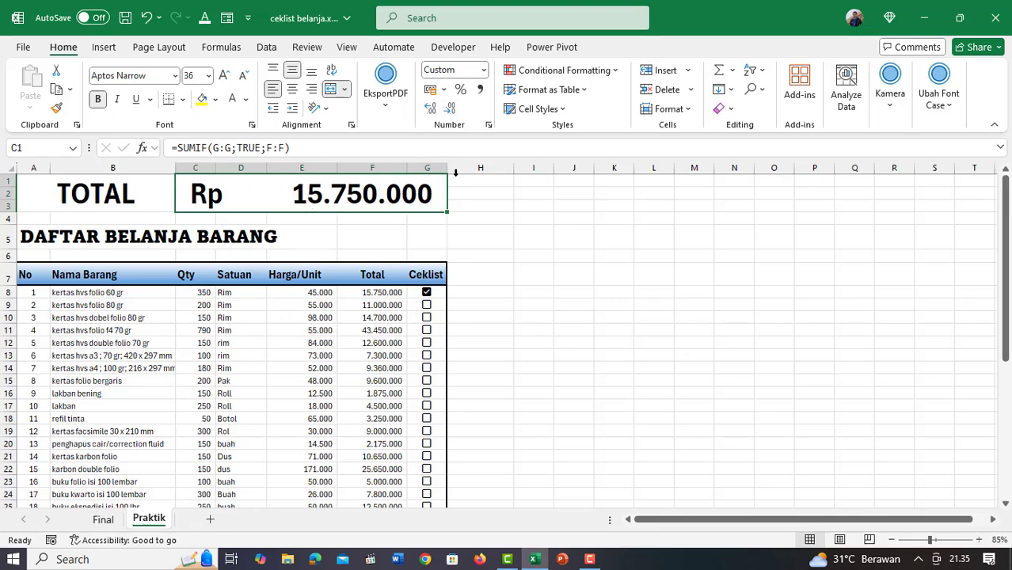
# Test the total by toggling items 3 and 6 on and off, clearing item 1, and leaving only items 8 and 9 ticked
pyautogui.click(428, 321)
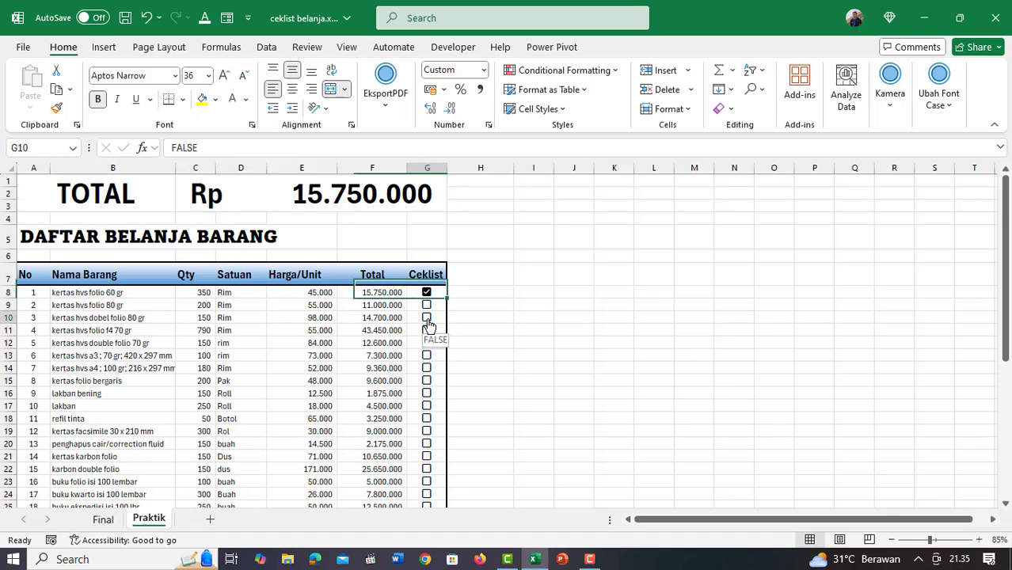
pyautogui.click(428, 319)
pyautogui.click(427, 356)
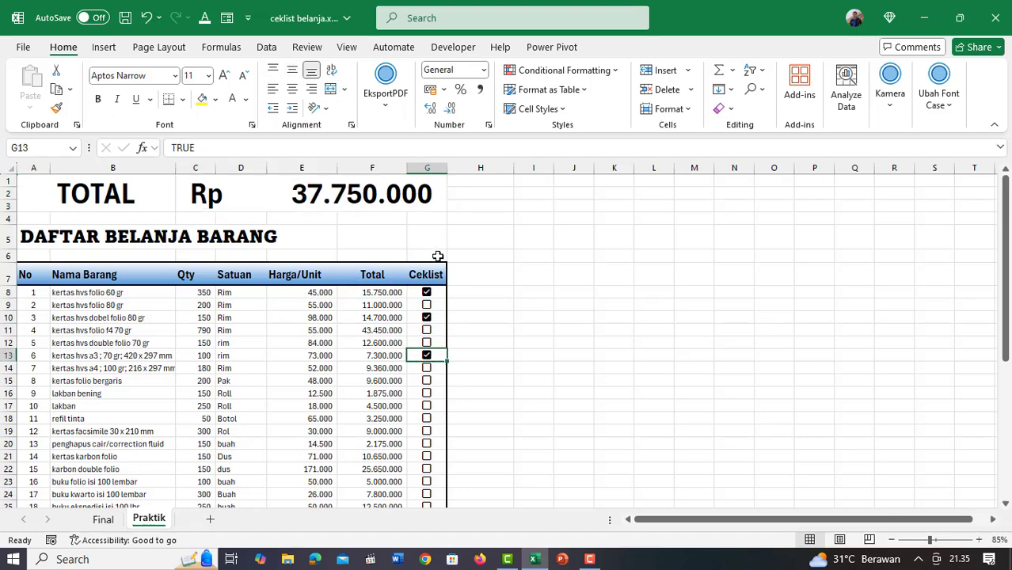
pyautogui.click(427, 394)
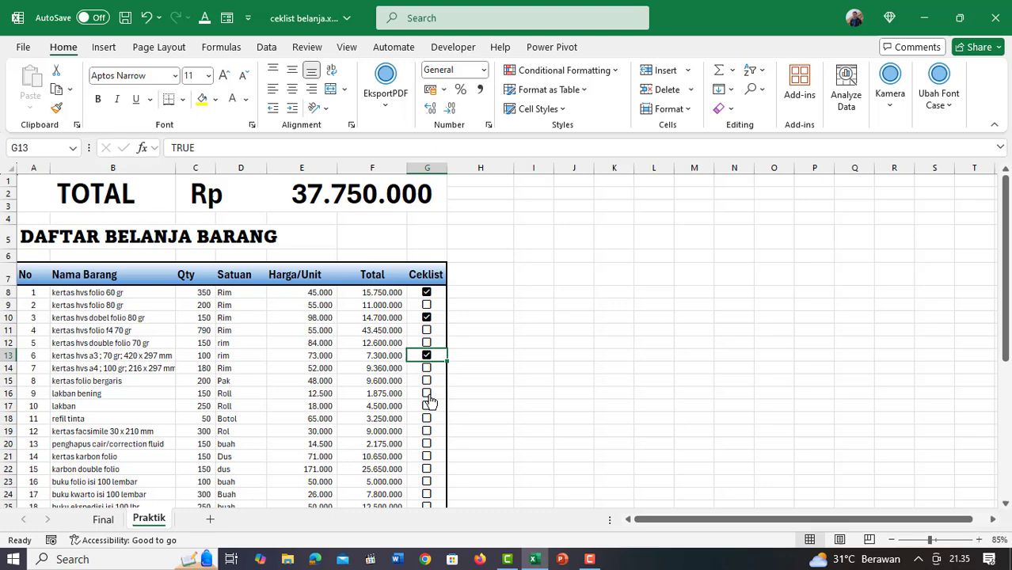
pyautogui.click(427, 356)
pyautogui.click(427, 318)
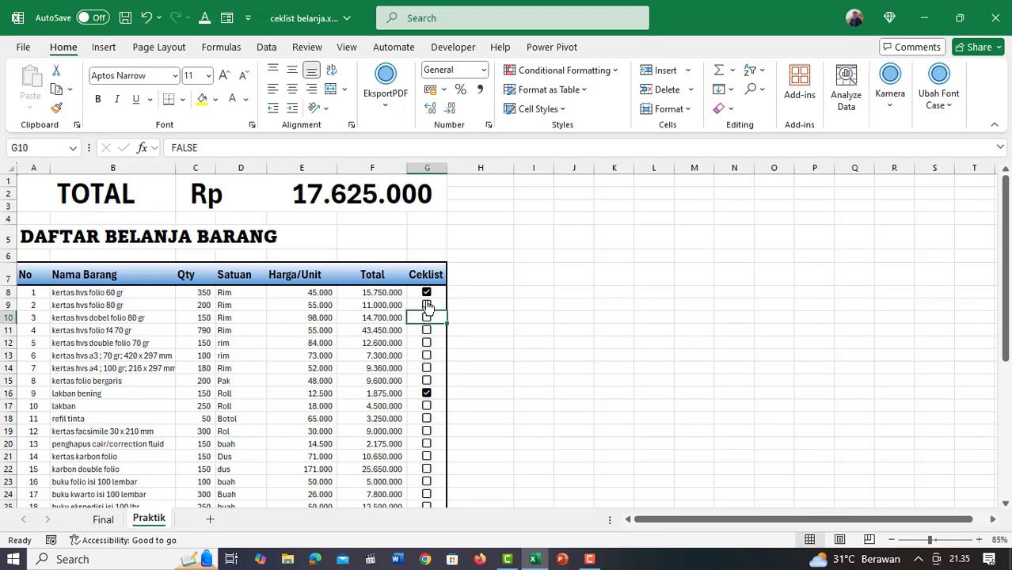
pyautogui.click(427, 294)
pyautogui.click(427, 294)
pyautogui.click(427, 381)
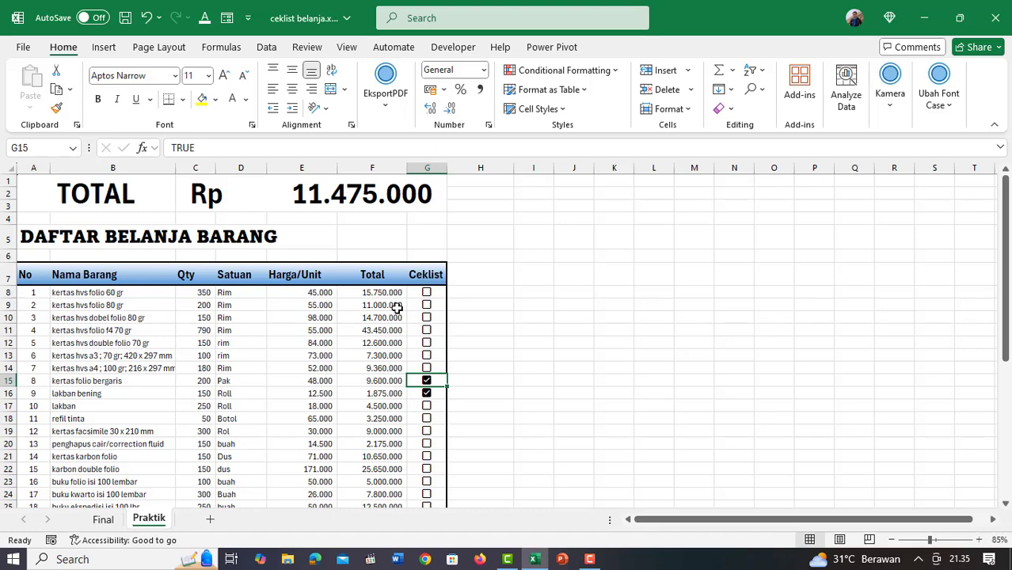
pyautogui.scroll(-3, 262, 391)
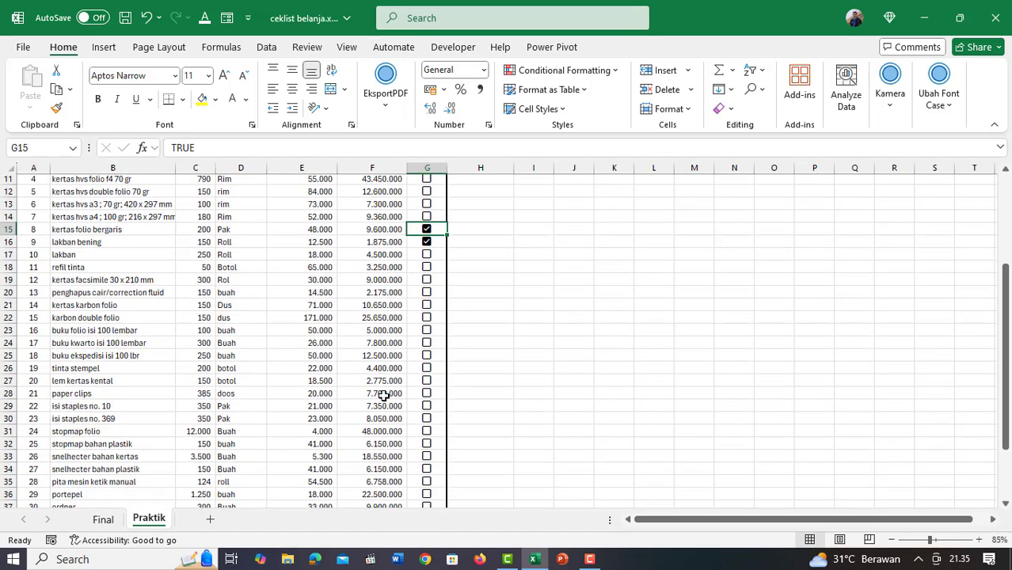
pyautogui.scroll(3, 430, 266)
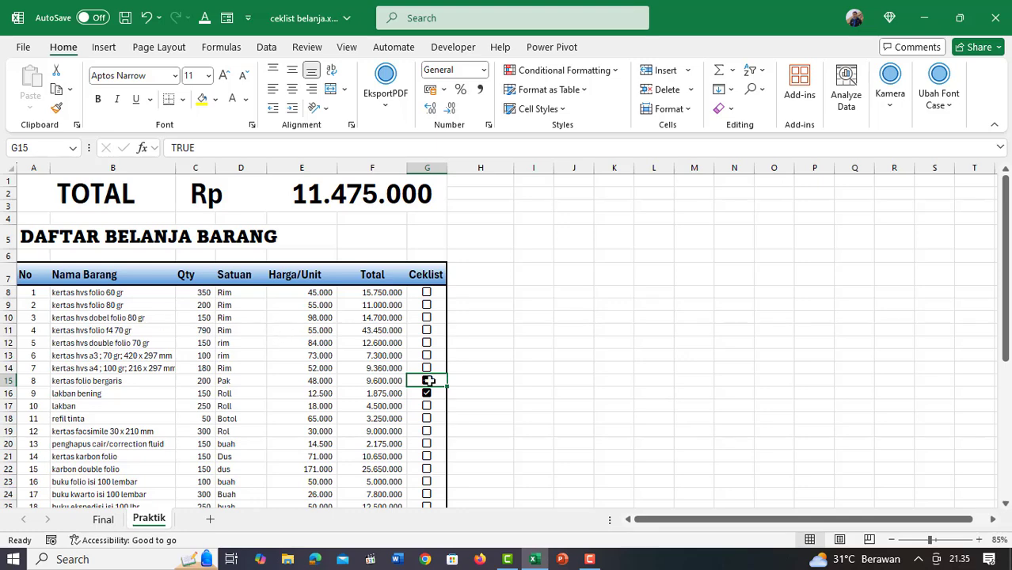
# Create a formula-based conditional formatting rule for all item rows from A8 across to column G, using =$G8
pyautogui.moveTo(21, 295); pyautogui.dragTo(427, 475)
pyautogui.scroll(6, 427, 476)
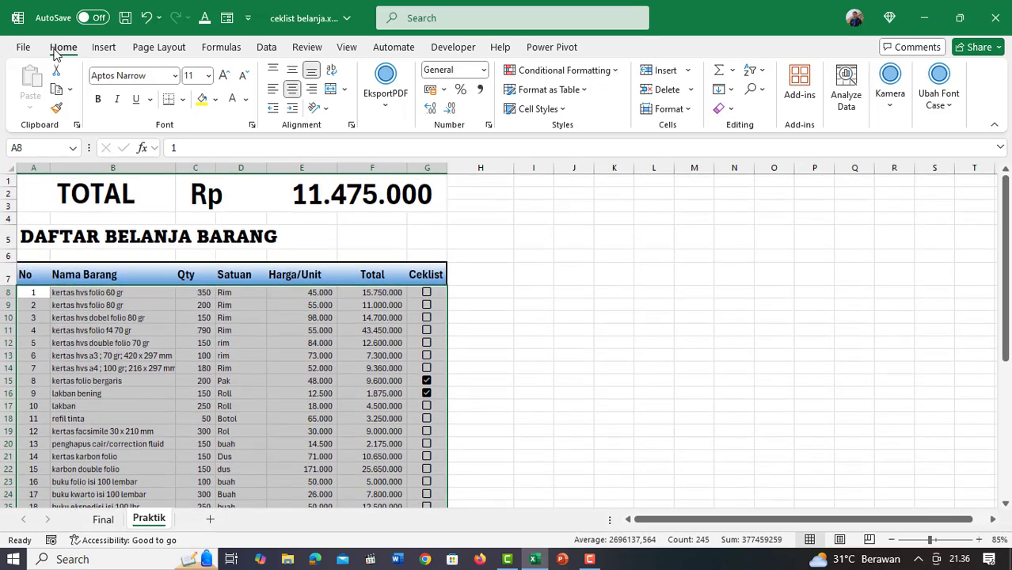
pyautogui.click(563, 71)
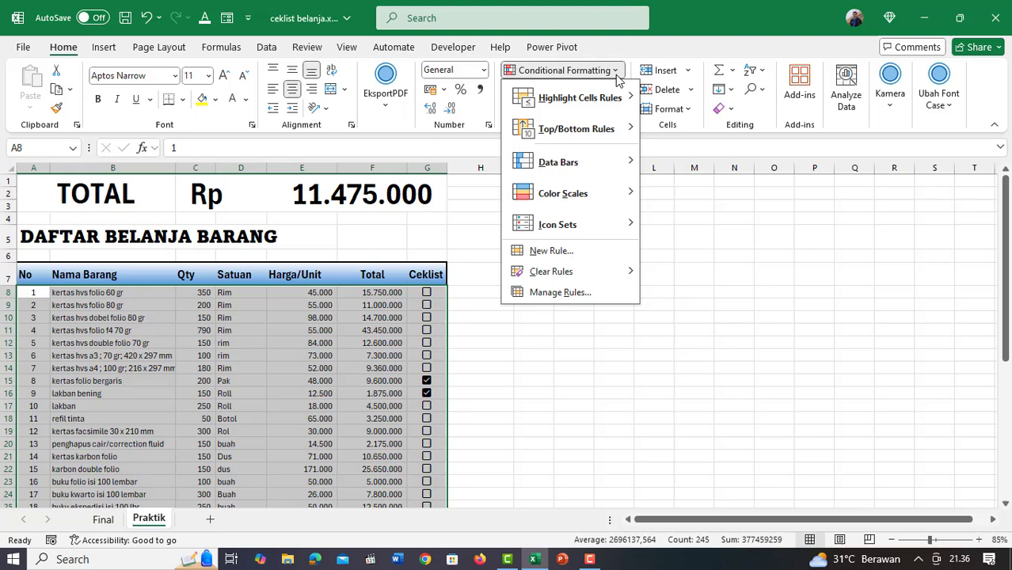
pyautogui.click(578, 253)
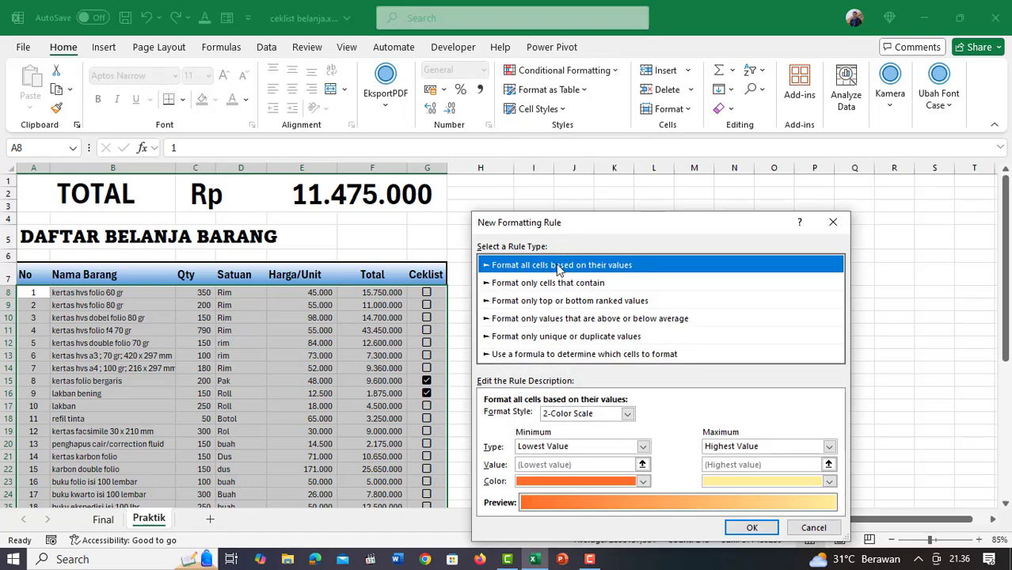
pyautogui.moveTo(592, 235); pyautogui.dragTo(575, 155)
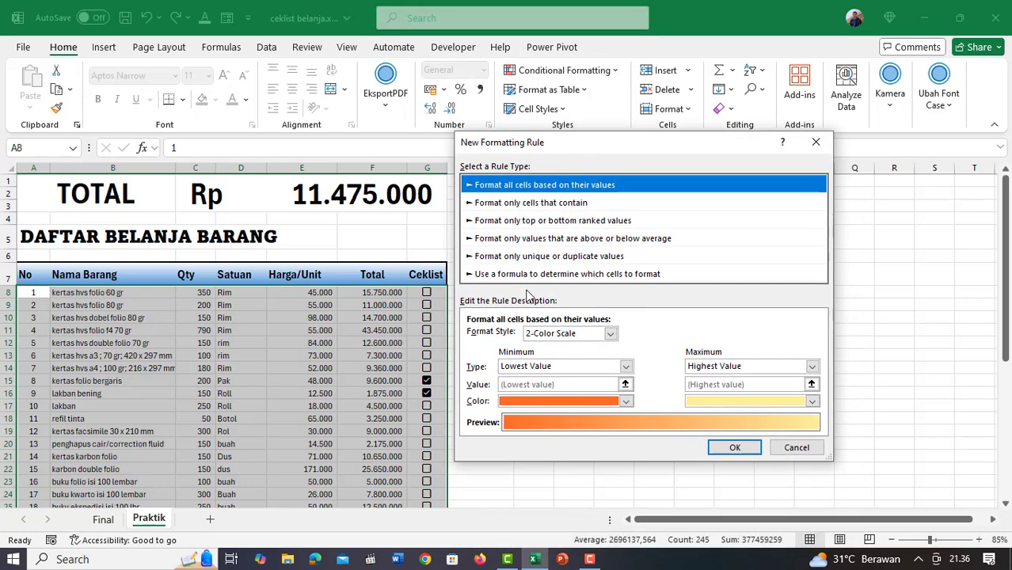
pyautogui.click(541, 274)
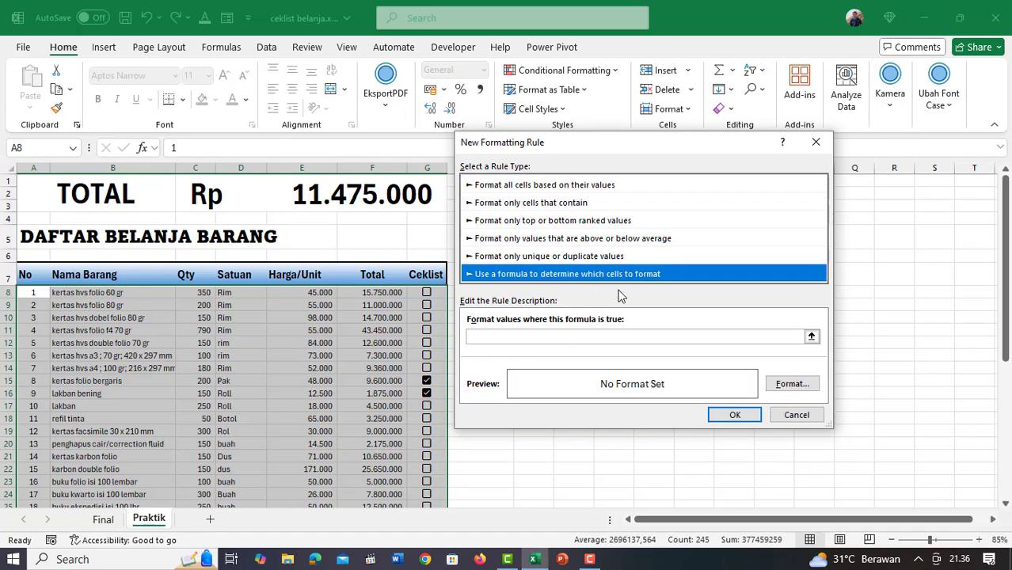
pyautogui.click(493, 336)
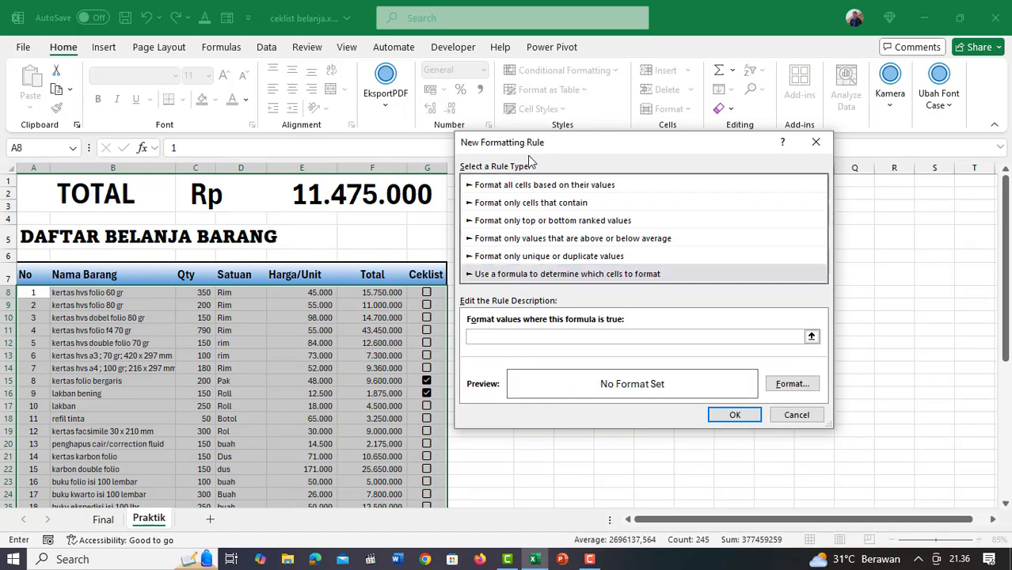
pyautogui.moveTo(573, 144); pyautogui.dragTo(710, 142)
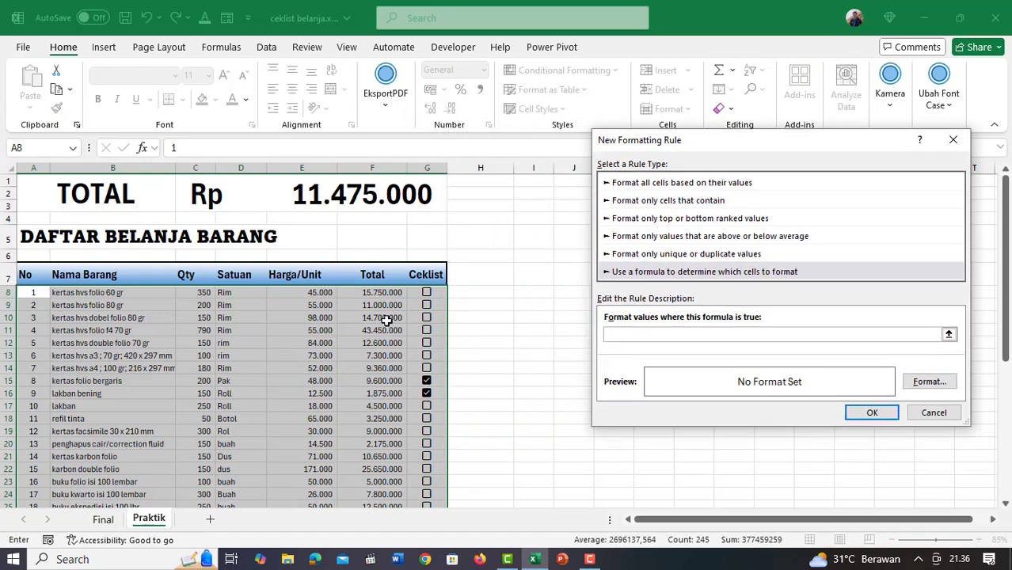
pyautogui.click(435, 294)
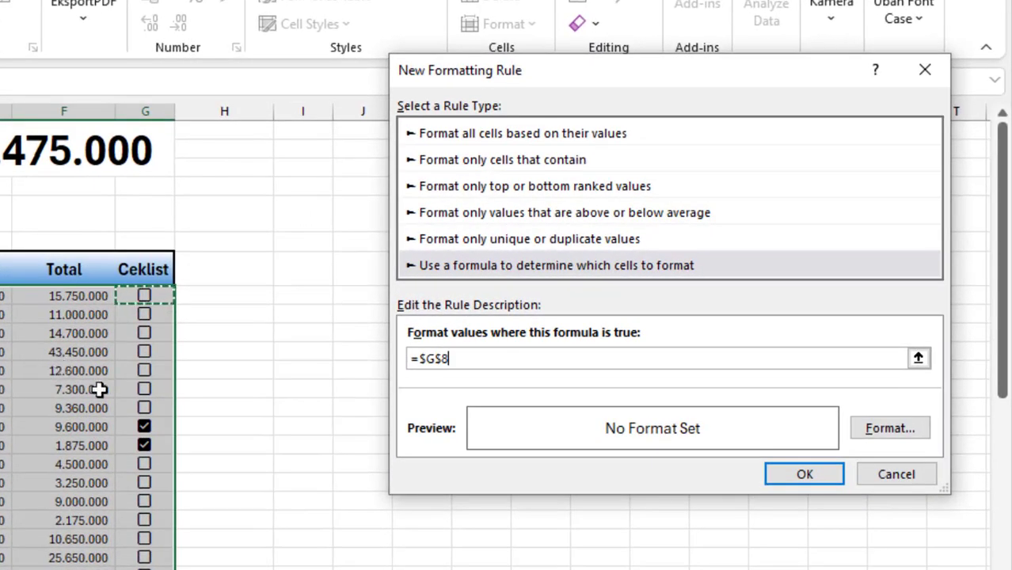
pyautogui.click(445, 359)
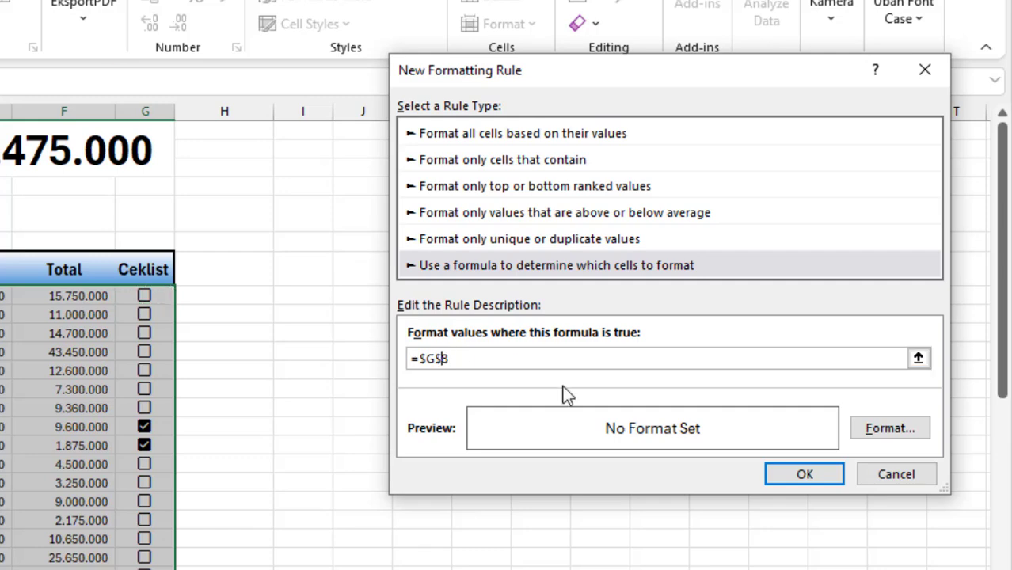
pyautogui.press('BackSpace')
# Give the new rule a light green background fill and apply it to the item rows
pyautogui.click(899, 432)
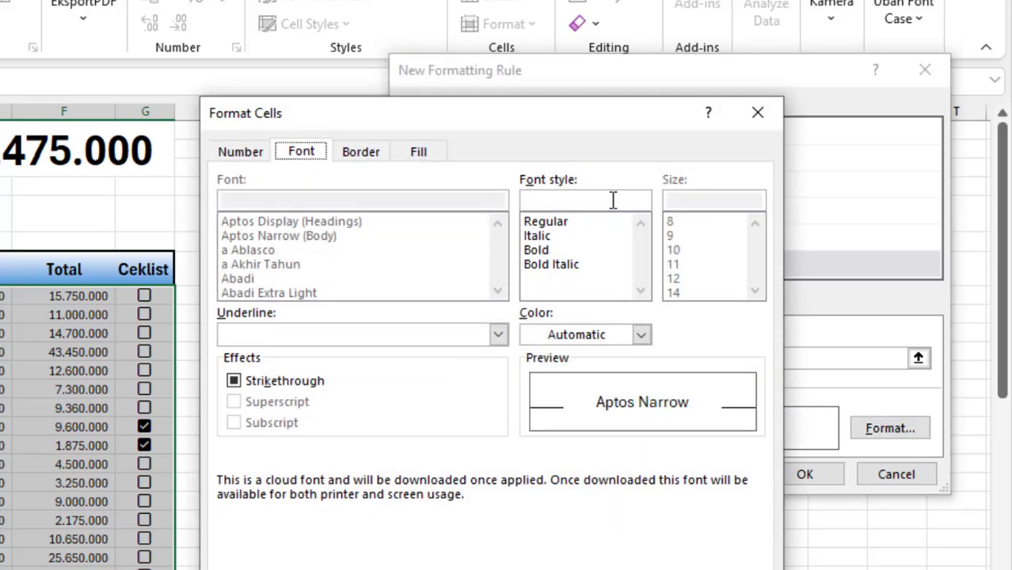
pyautogui.click(417, 153)
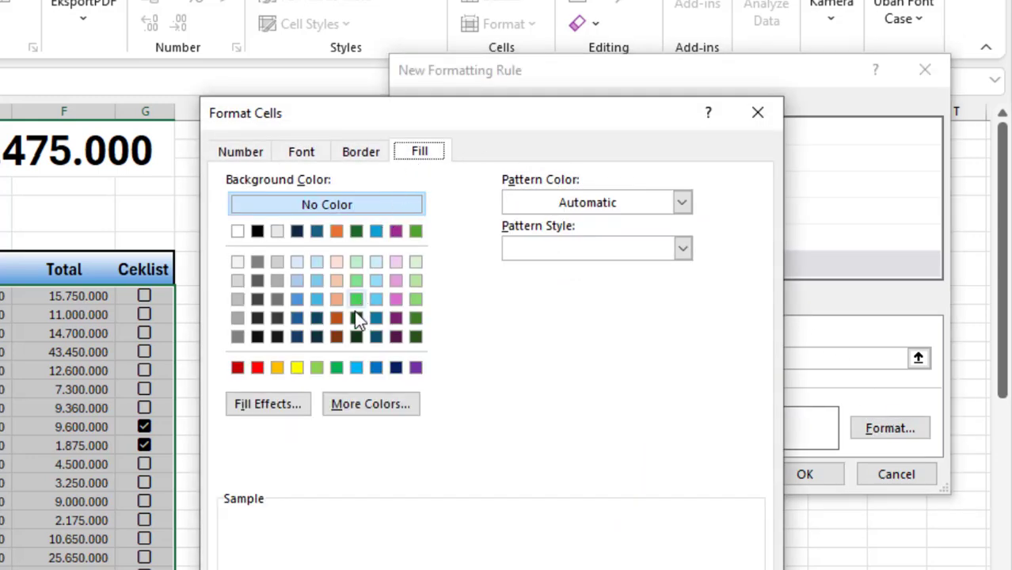
pyautogui.click(317, 368)
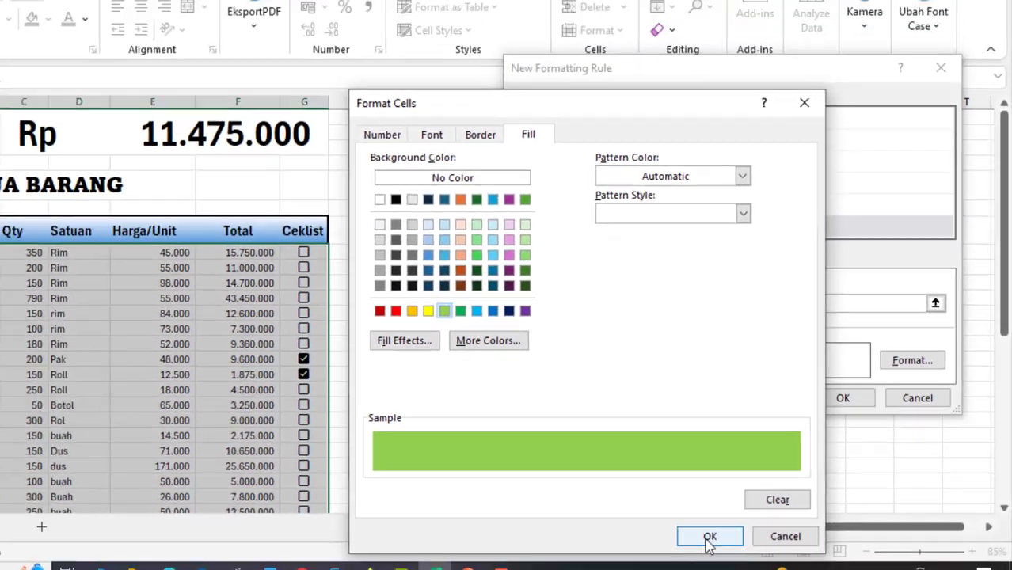
pyautogui.click(644, 548)
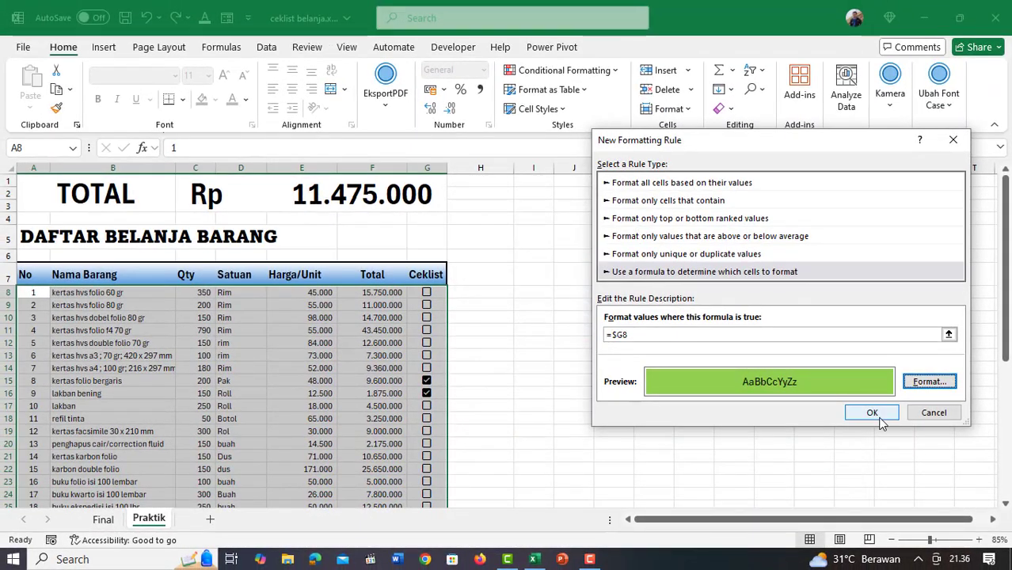
pyautogui.click(873, 413)
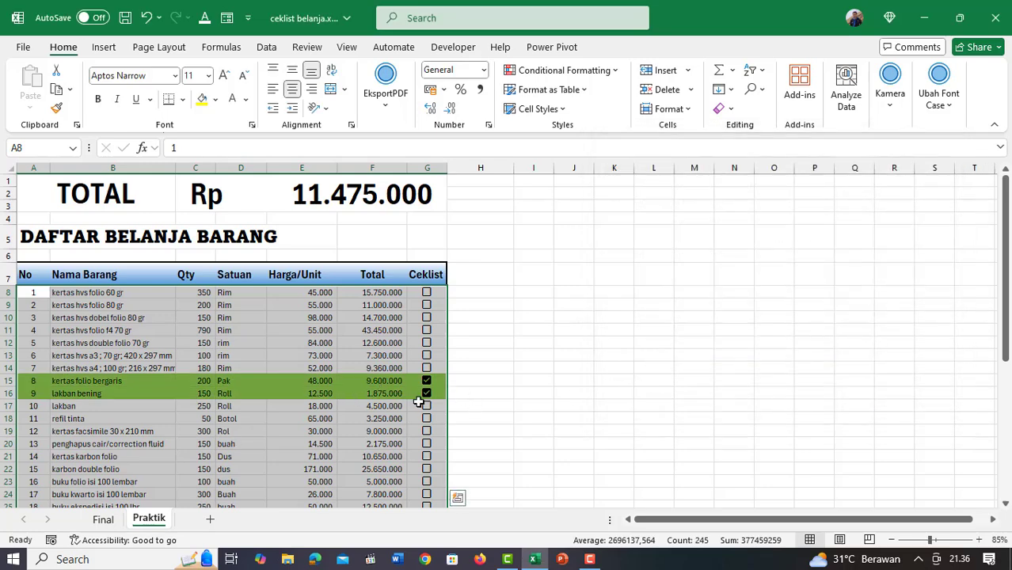
# Tick the checkboxes of items 3, 12 and 15 to test the row highlighting
pyautogui.click(405, 354)
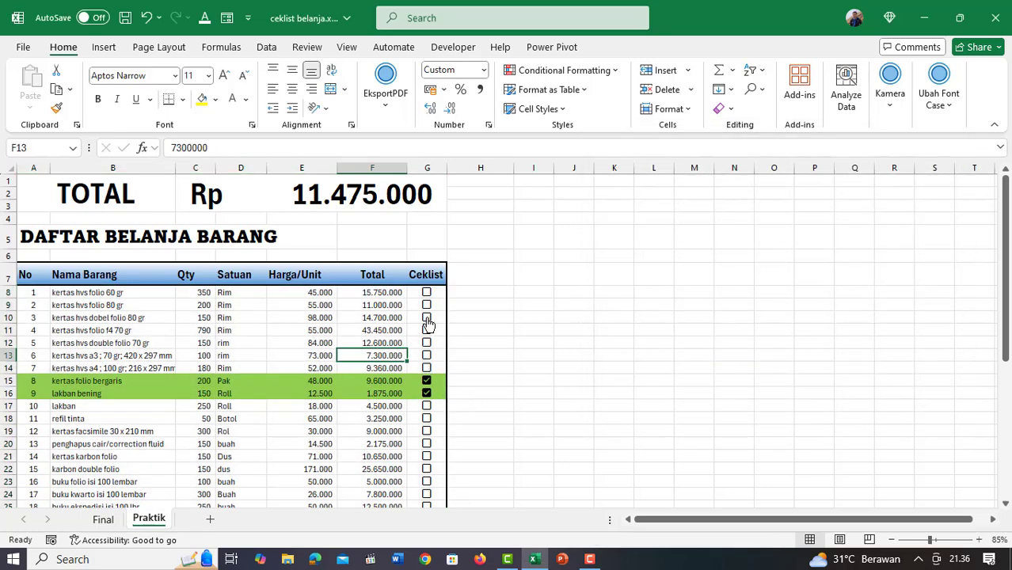
pyautogui.click(427, 317)
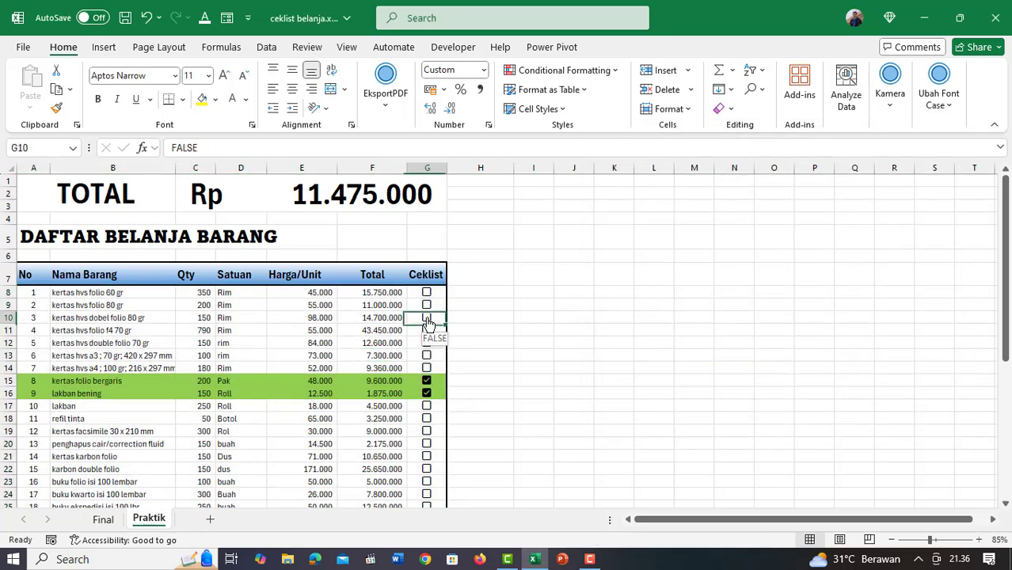
pyautogui.click(426, 431)
pyautogui.click(427, 469)
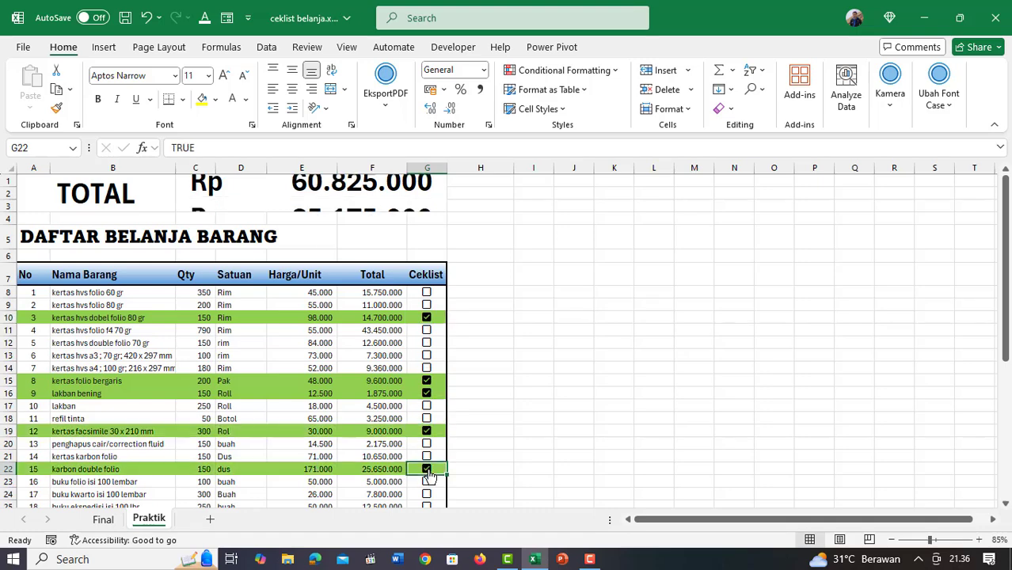
pyautogui.click(553, 381)
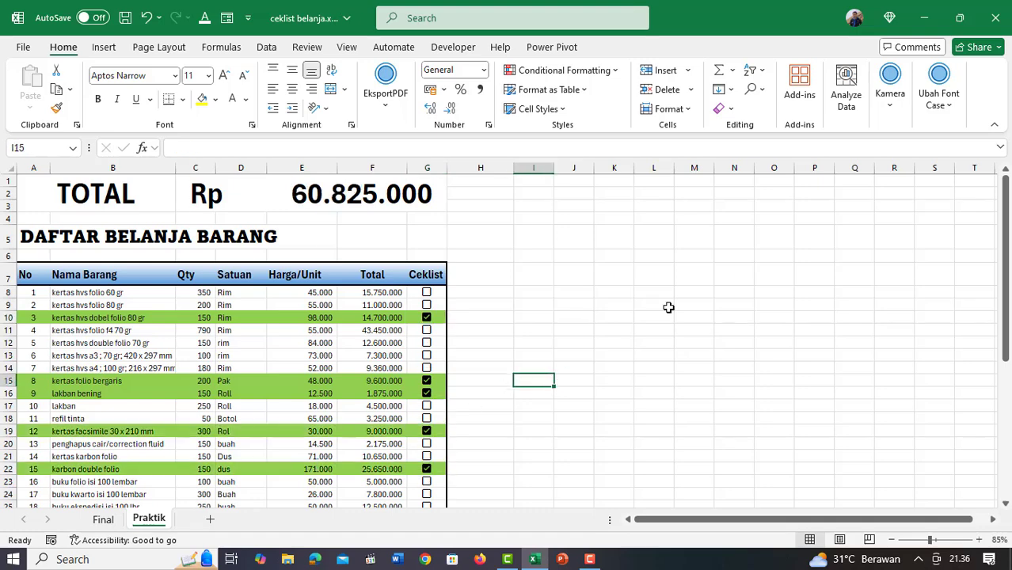
# Fill the TOTAL header cells across A1 to G3 with a two-color horizontal gradient from light blue to dark blue
pyautogui.moveTo(61, 192); pyautogui.dragTo(292, 194)
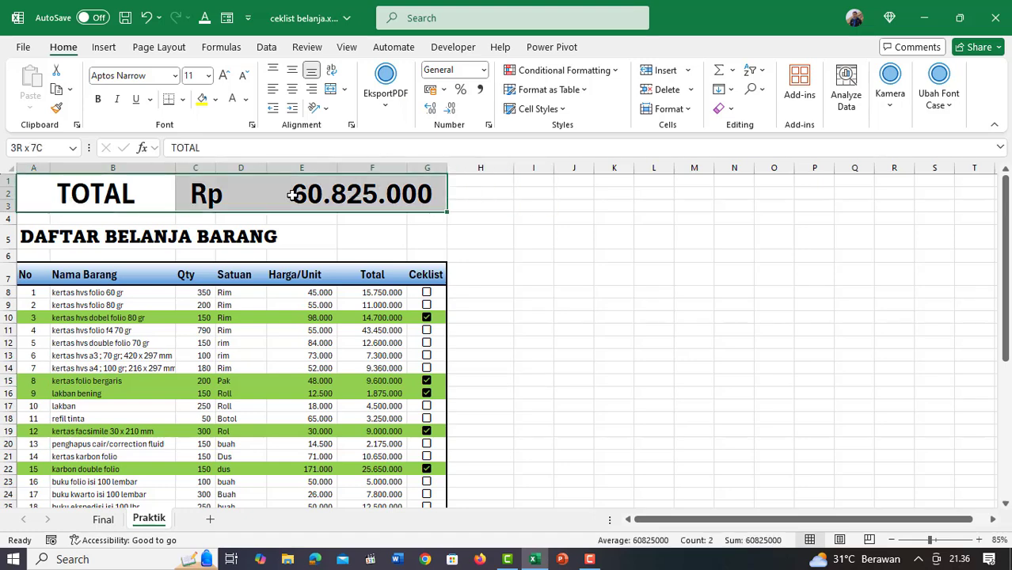
pyautogui.moveTo(377, 195); pyautogui.dragTo(377, 194)
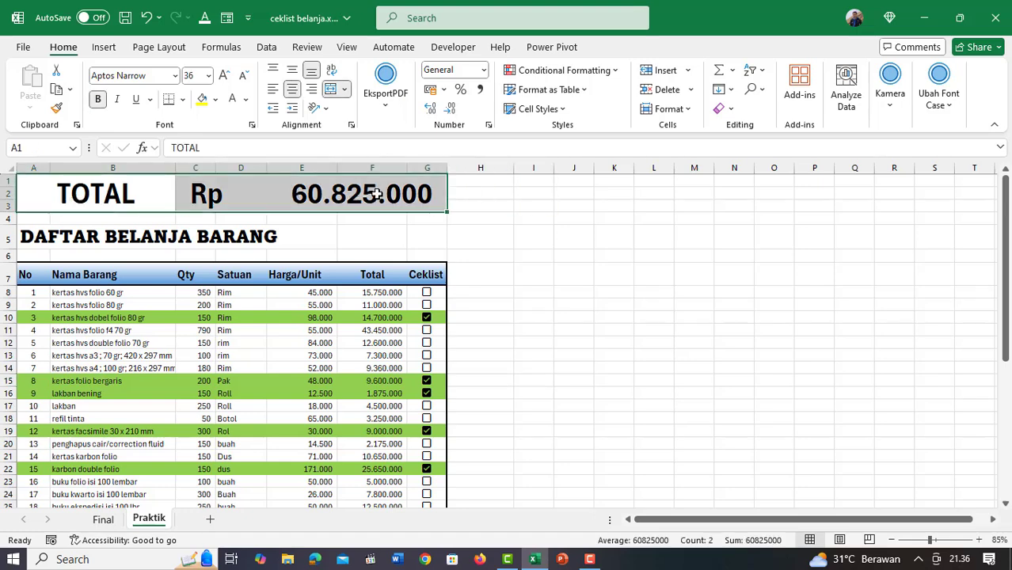
pyautogui.hotkey('ctrl', '1')
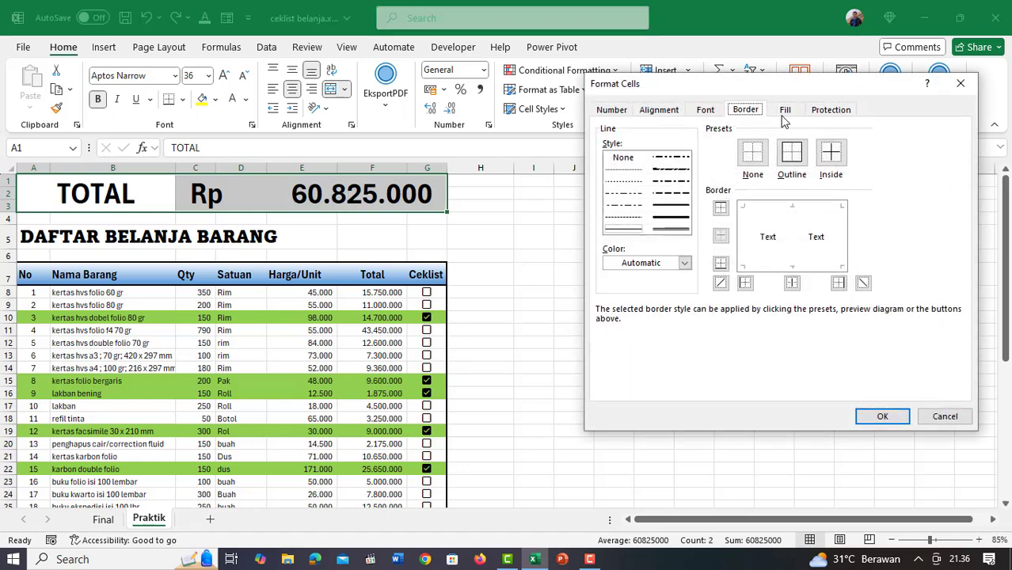
pyautogui.click(785, 111)
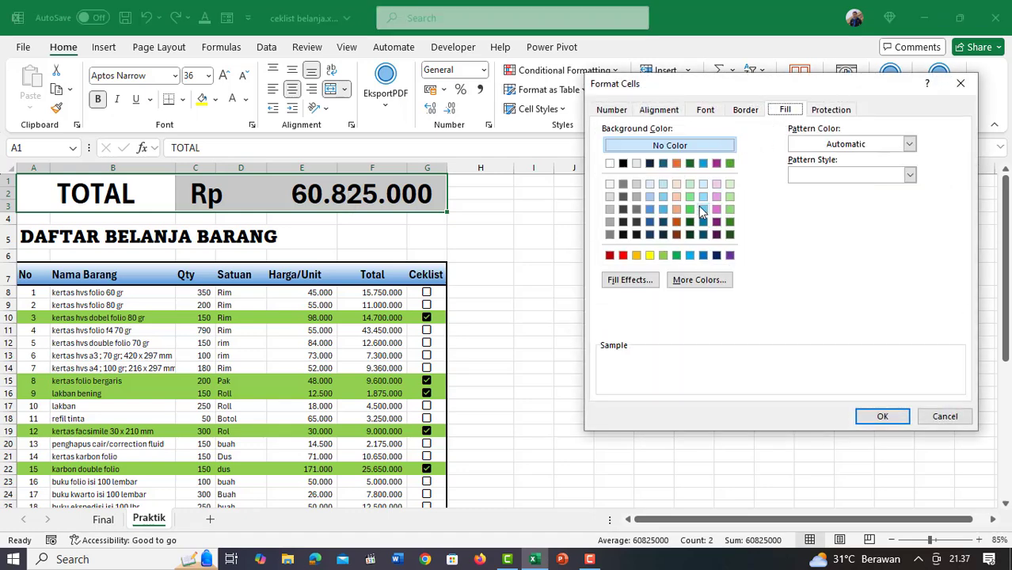
pyautogui.click(636, 284)
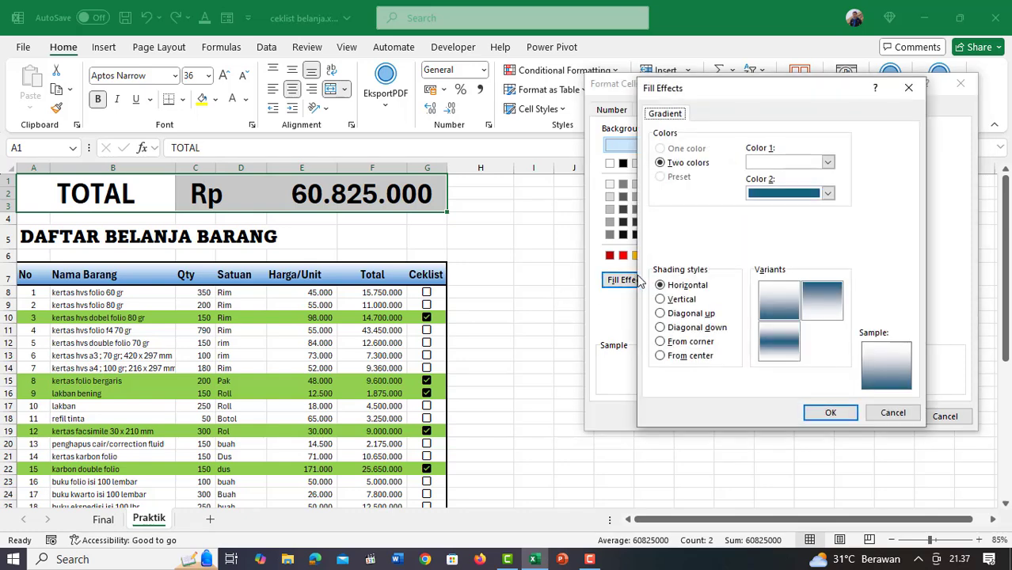
pyautogui.click(829, 194)
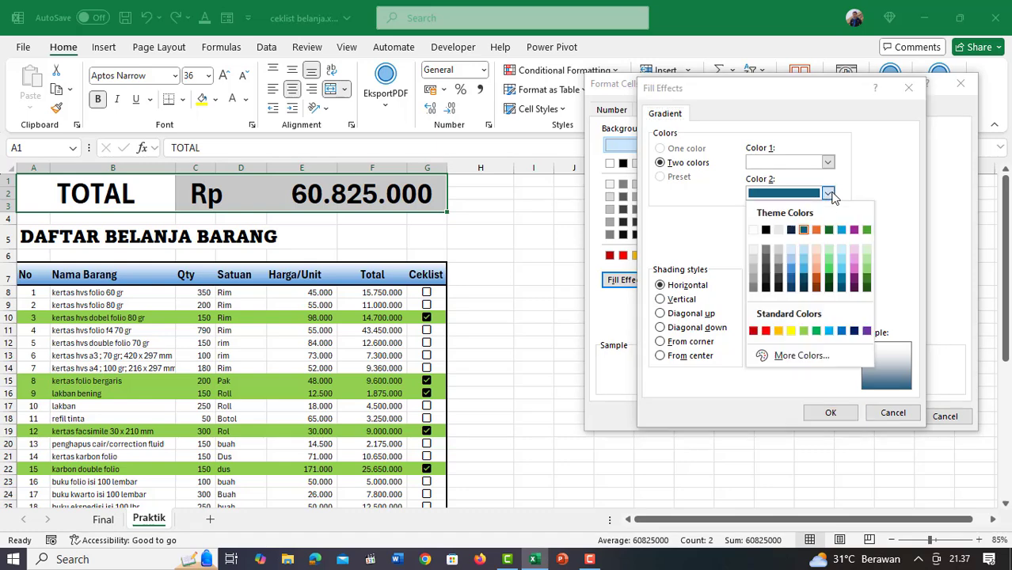
pyautogui.click(842, 282)
pyautogui.click(828, 163)
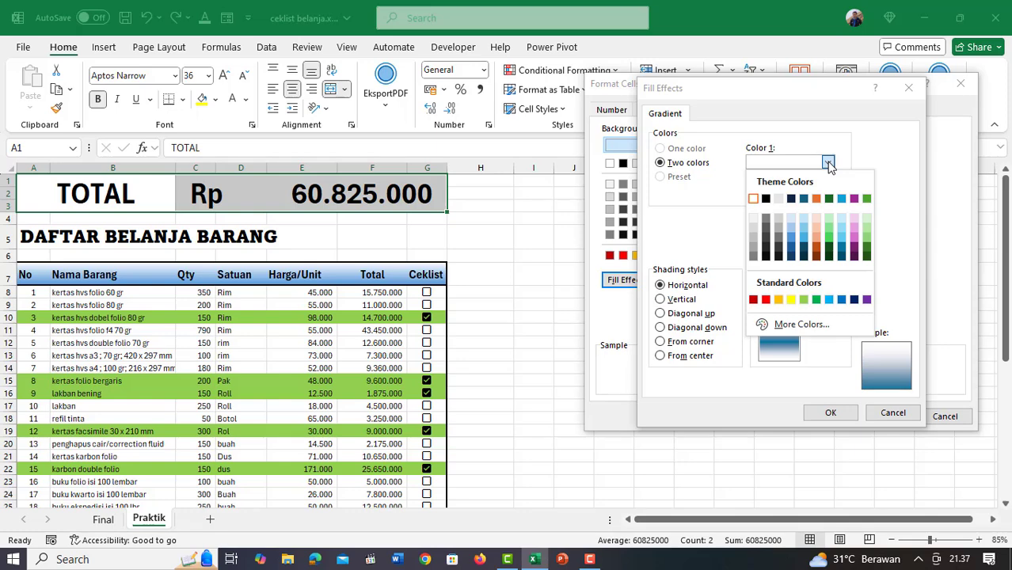
pyautogui.click(806, 226)
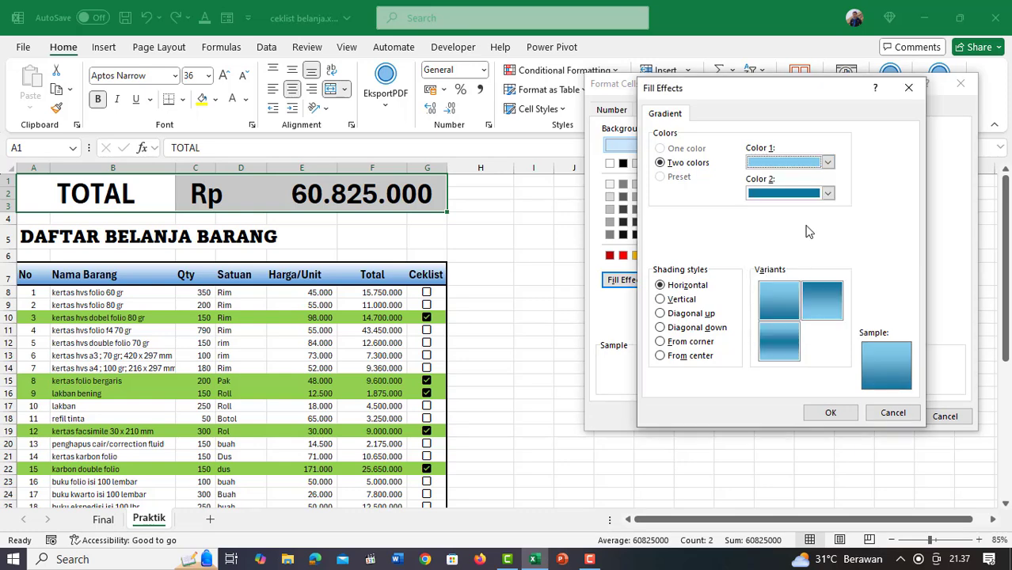
pyautogui.click(830, 413)
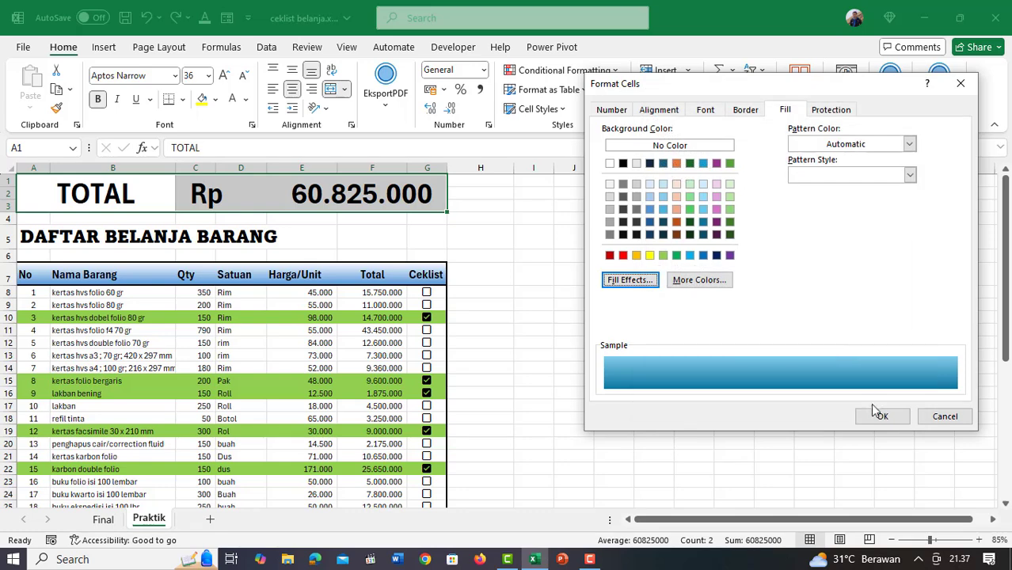
pyautogui.click(883, 415)
pyautogui.click(325, 232)
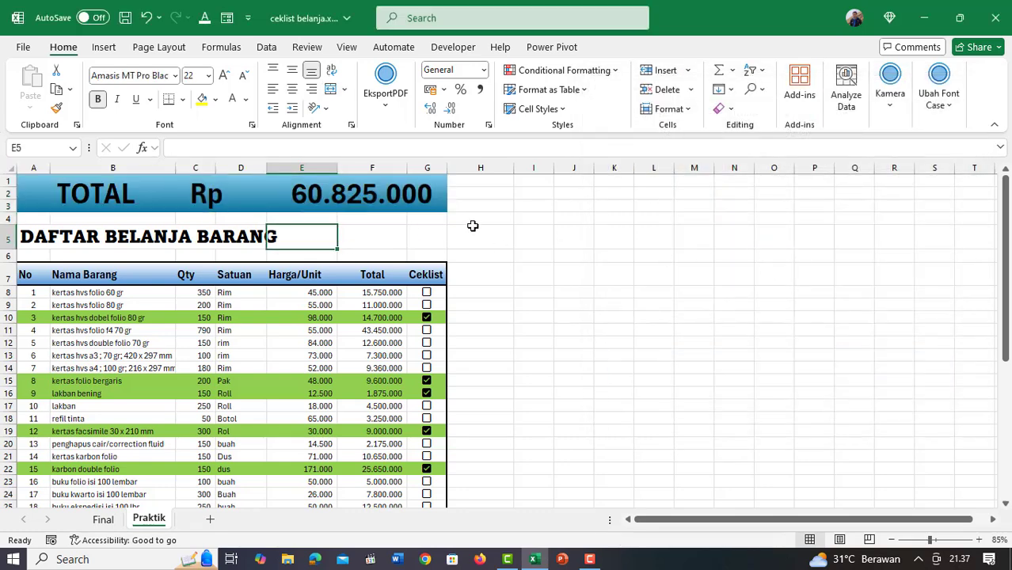
# Add a thick white border along the right edge of the merged TOTAL label cell
pyautogui.click(124, 190)
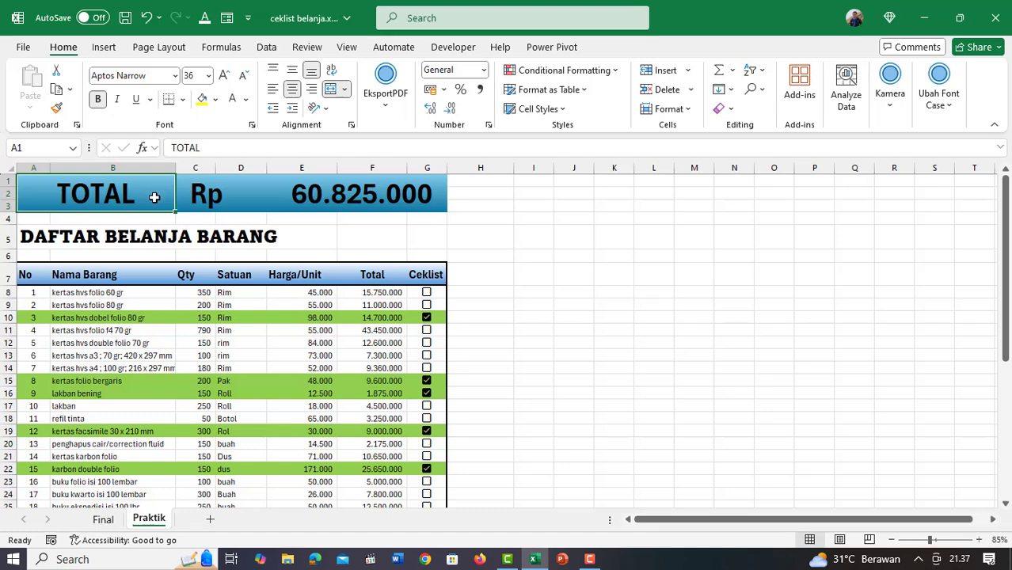
pyautogui.hotkey('ctrl', '1')
pyautogui.click(747, 109)
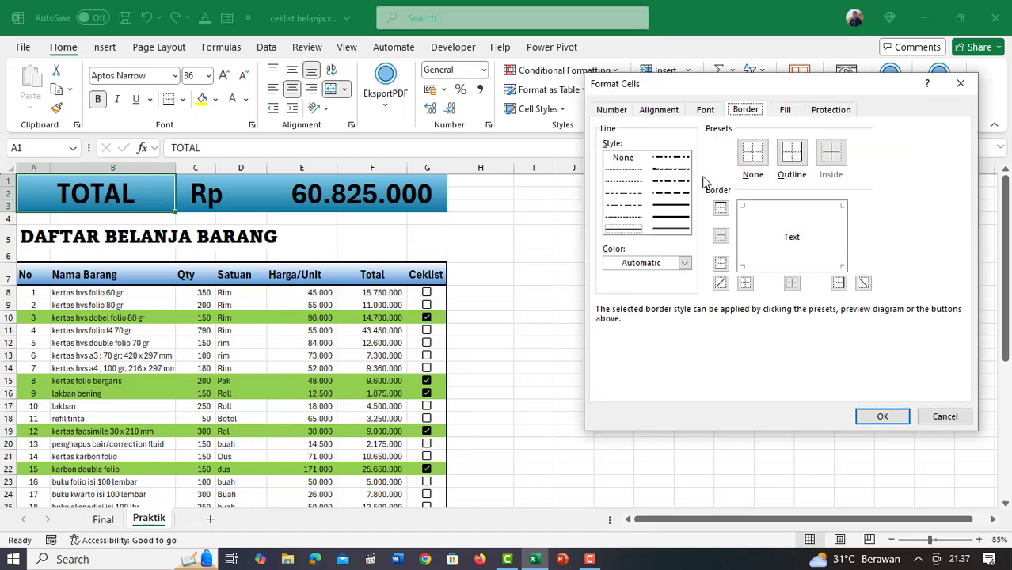
pyautogui.click(685, 263)
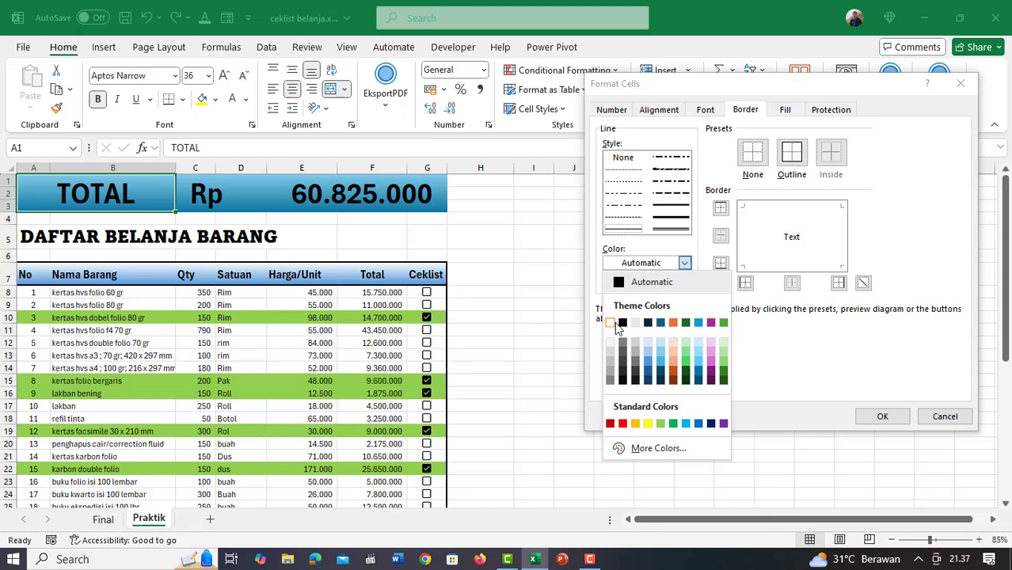
pyautogui.click(610, 323)
pyautogui.click(673, 263)
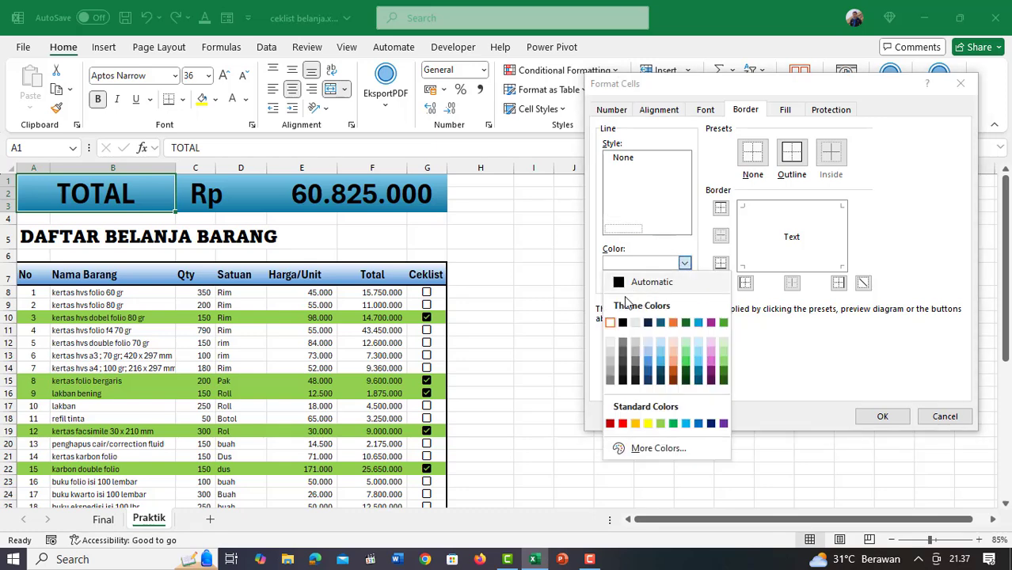
pyautogui.click(626, 285)
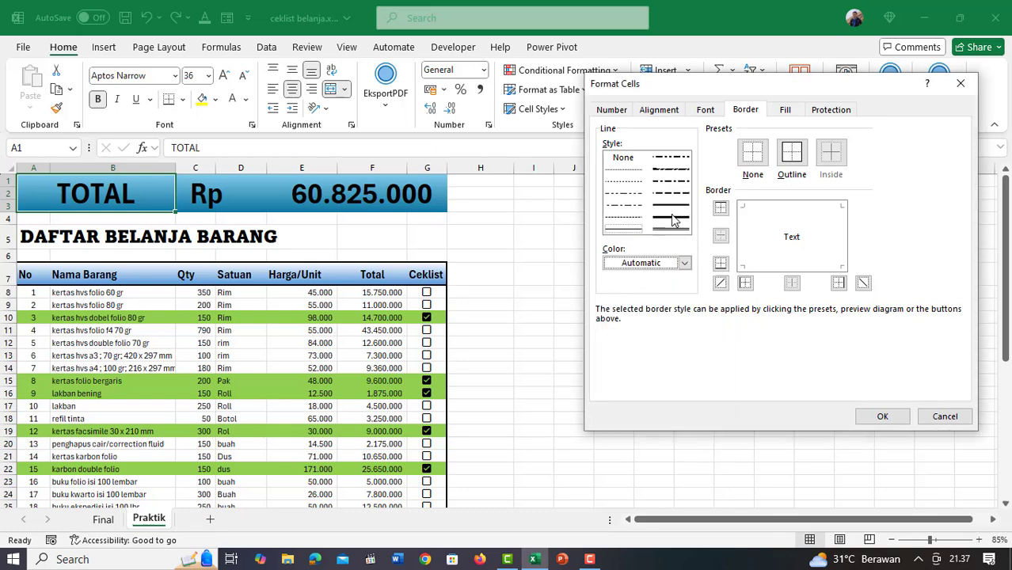
pyautogui.click(672, 227)
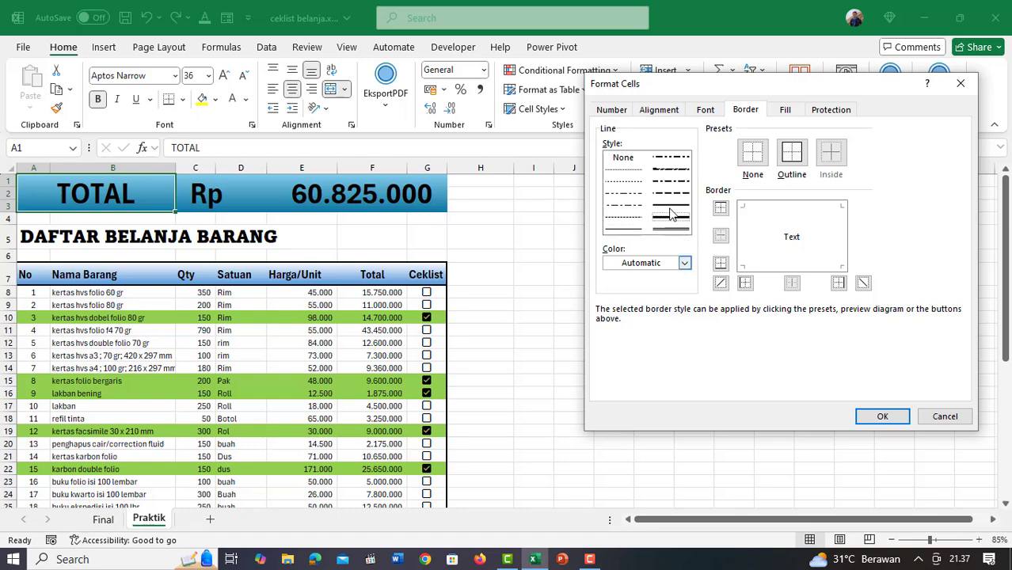
pyautogui.click(683, 263)
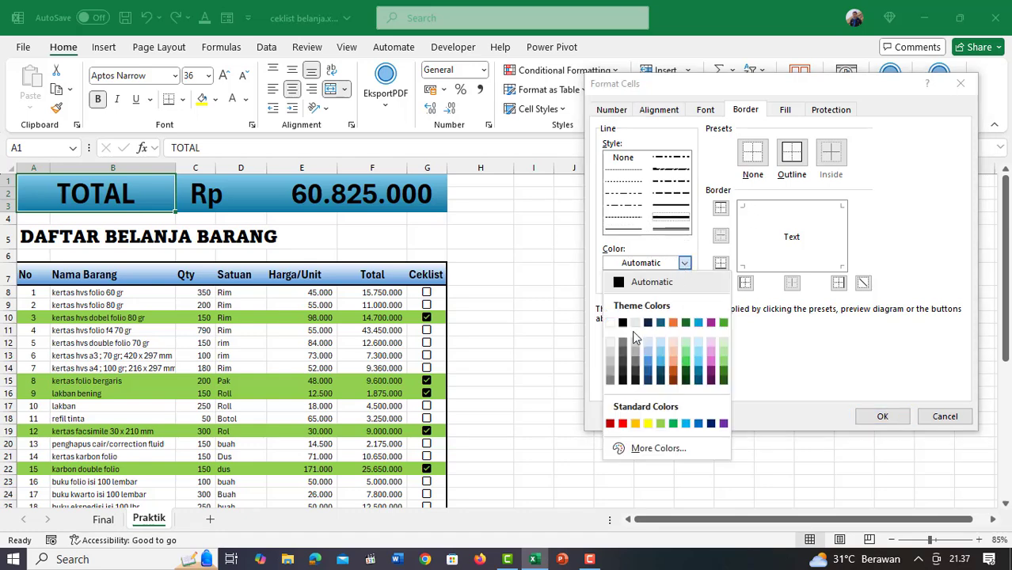
pyautogui.click(613, 322)
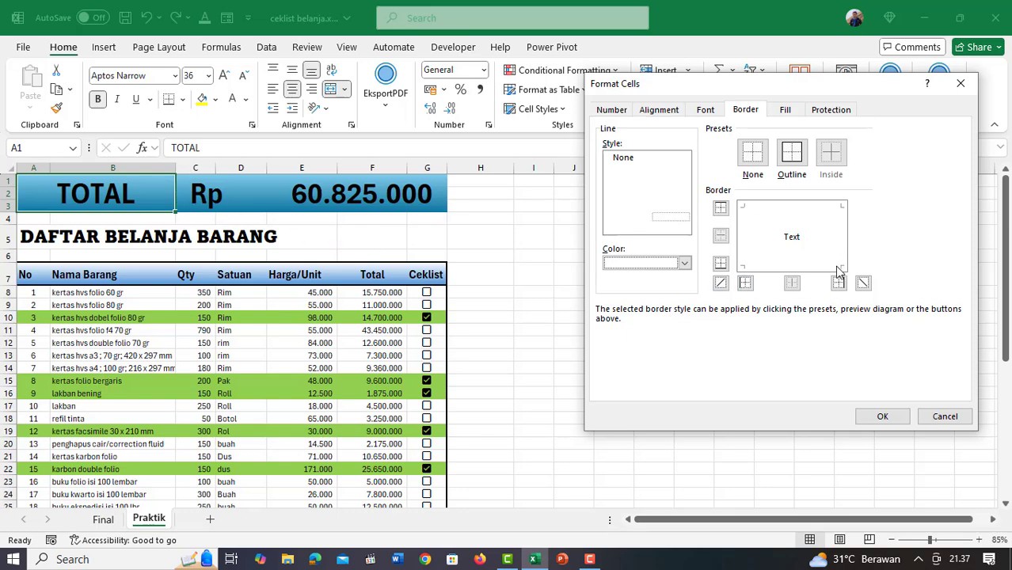
pyautogui.click(881, 416)
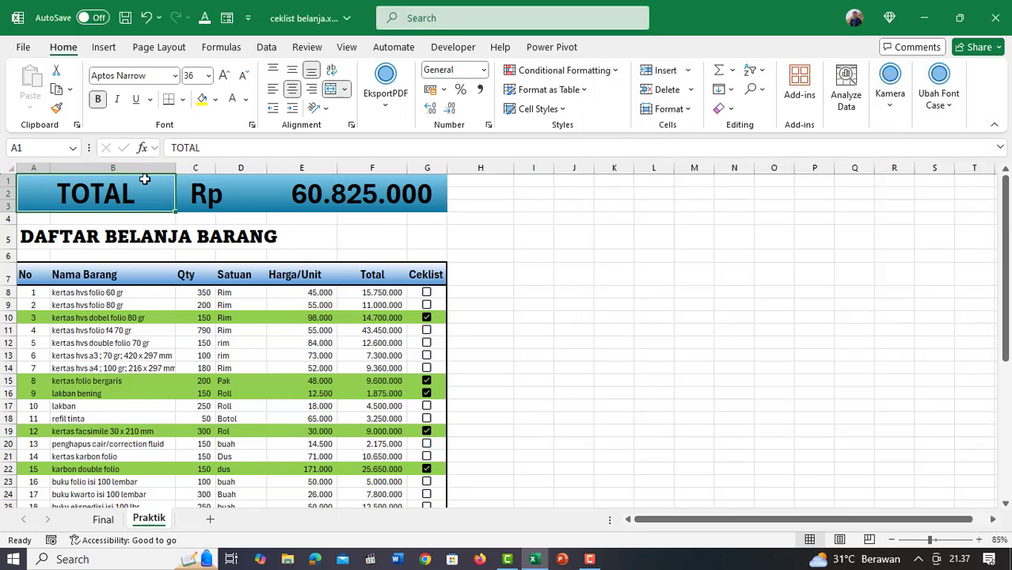
pyautogui.click(282, 247)
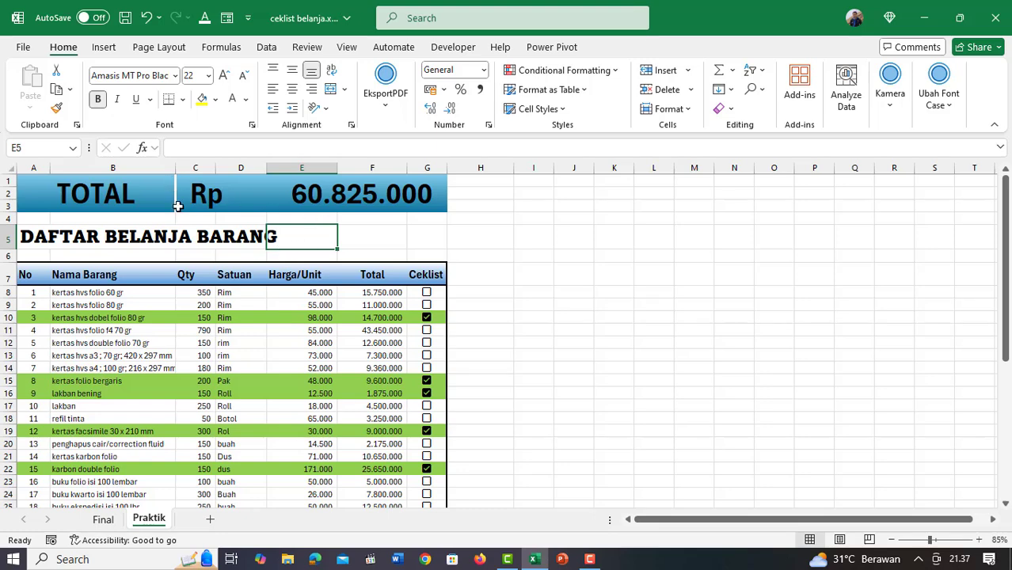
# Change the font color of the whole TOTAL header, label and amount, to white
pyautogui.moveTo(170, 205); pyautogui.dragTo(473, 190)
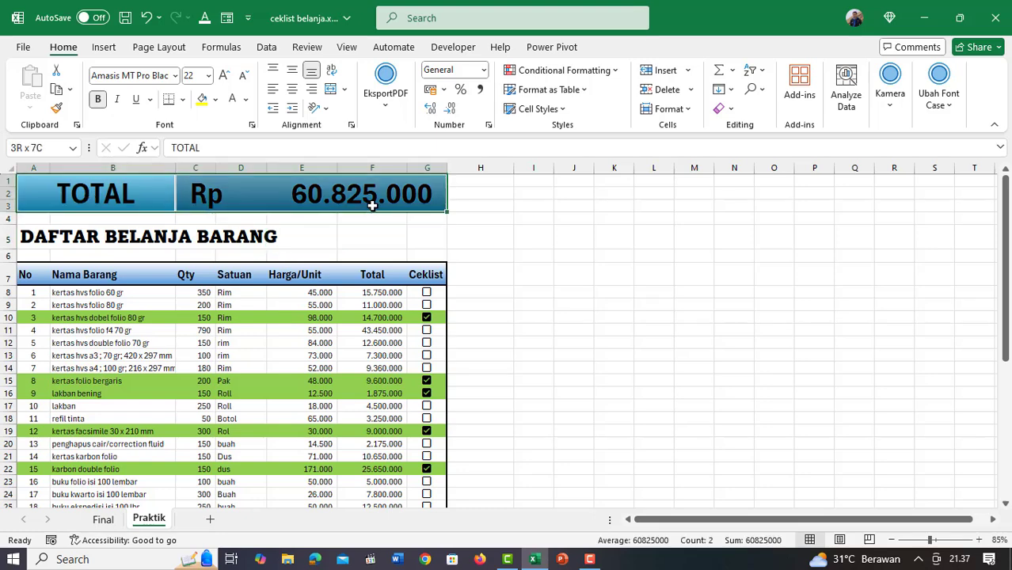
pyautogui.click(509, 235)
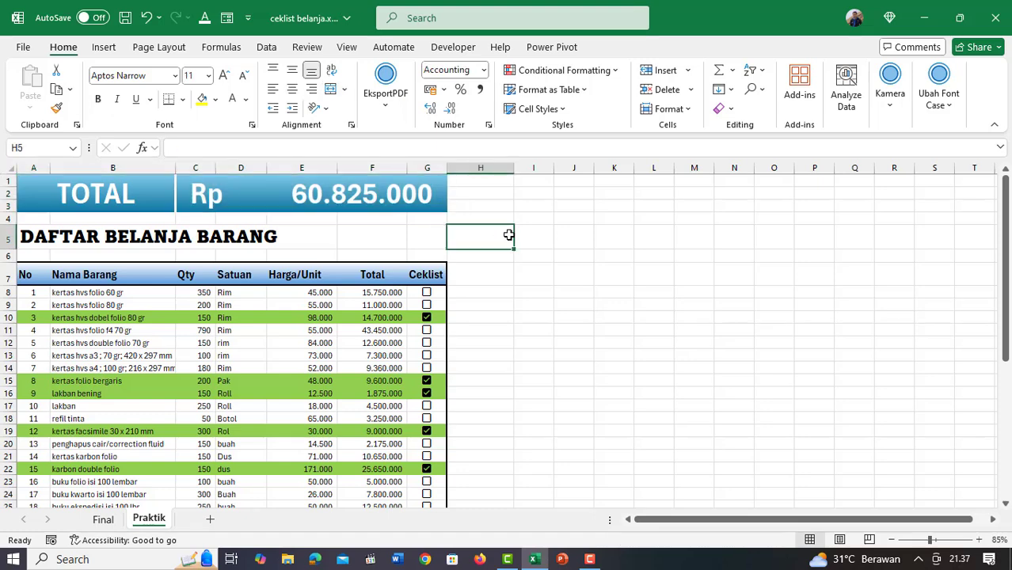
# Tick the checkboxes of items 5 and 17 to test the formatted total
pyautogui.click(427, 344)
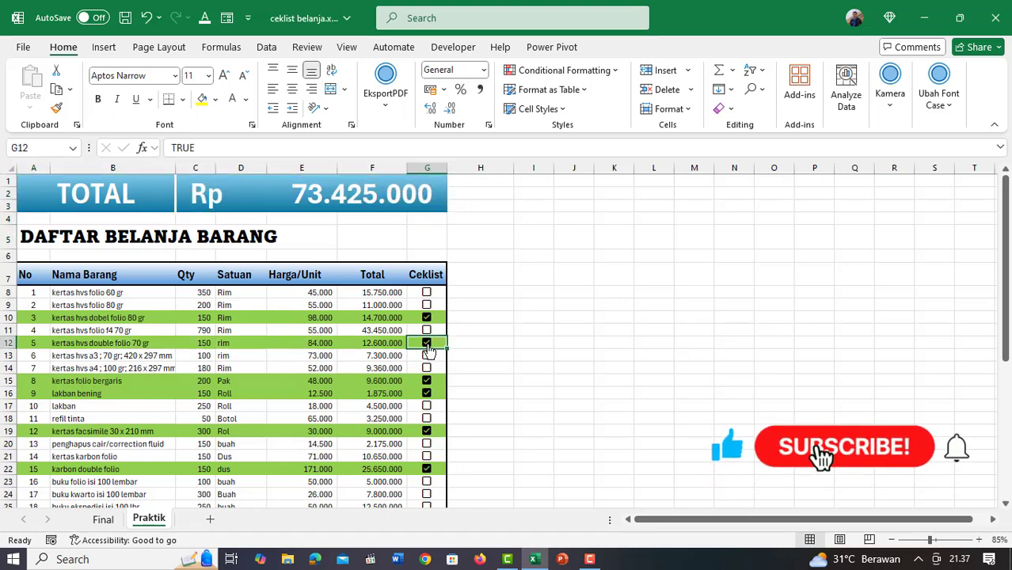
pyautogui.scroll(-1, 440, 486)
pyautogui.click(427, 457)
pyautogui.scroll(1, 428, 459)
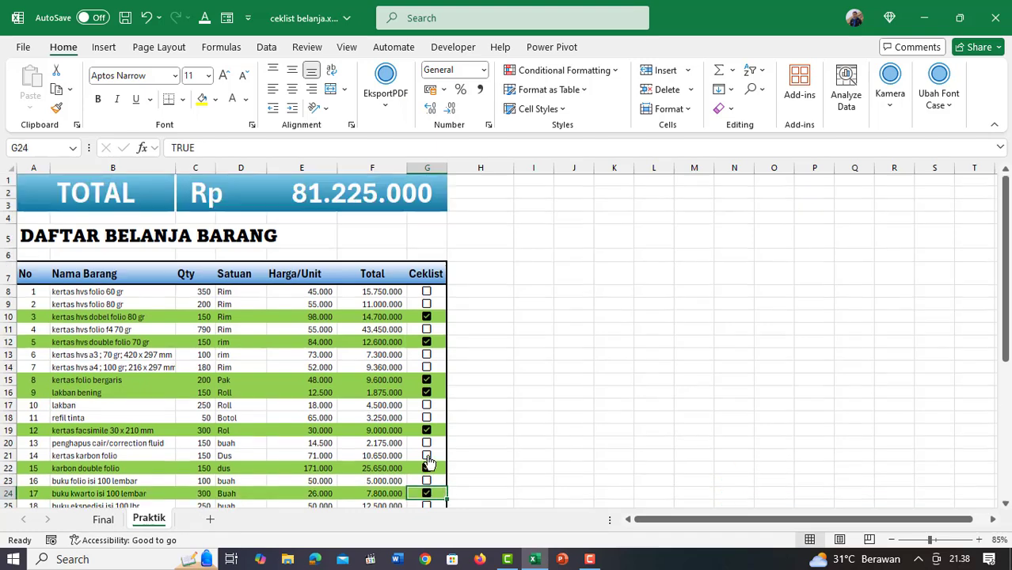
# Freeze panes at cell A8 so the TOTAL header and the table's column headings stay visible while scrolling
pyautogui.moveTo(83, 186); pyautogui.dragTo(101, 270)
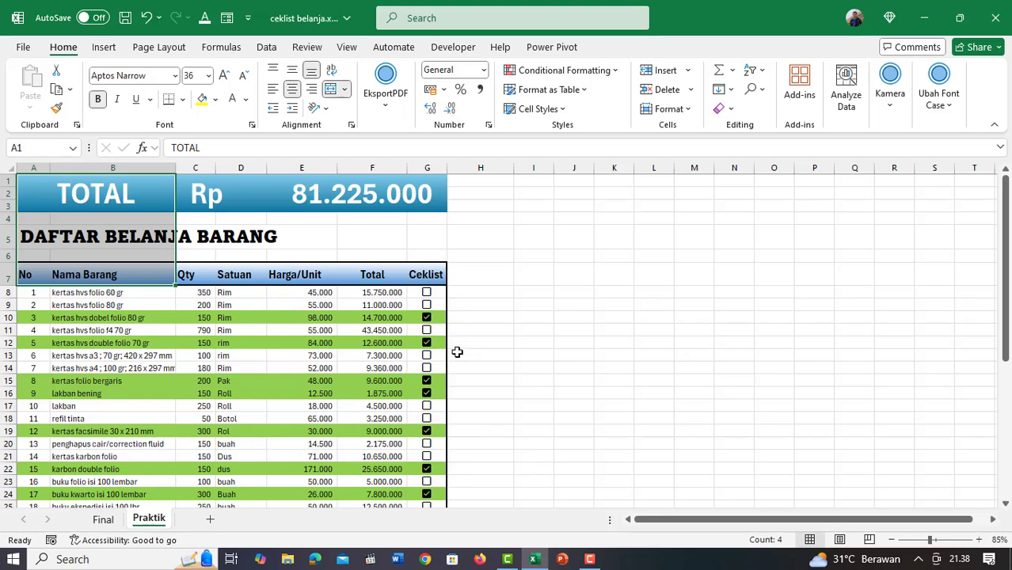
pyautogui.scroll(-1, 444, 345)
pyautogui.scroll(1, 445, 317)
pyautogui.click(49, 296)
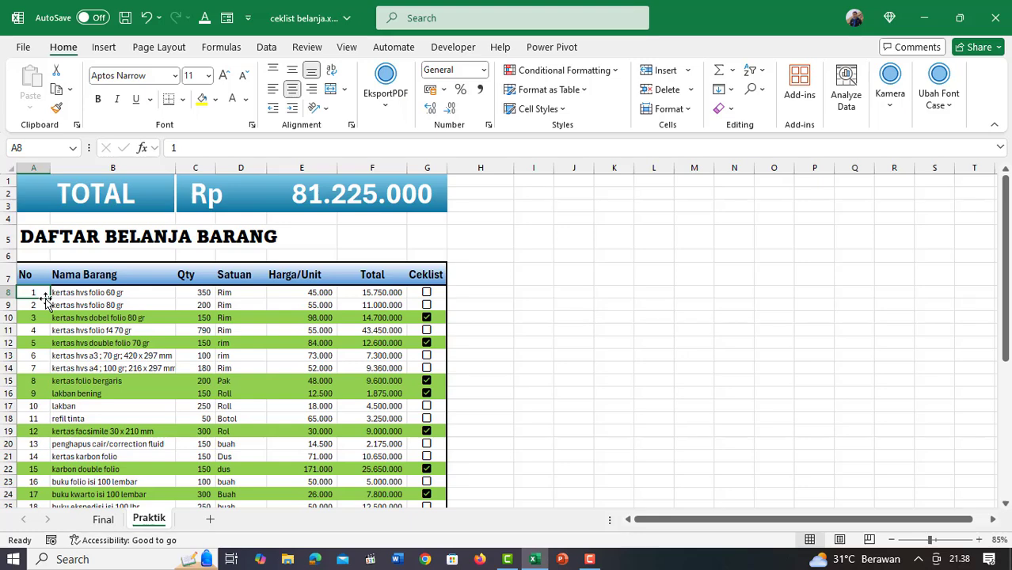
pyautogui.click(346, 47)
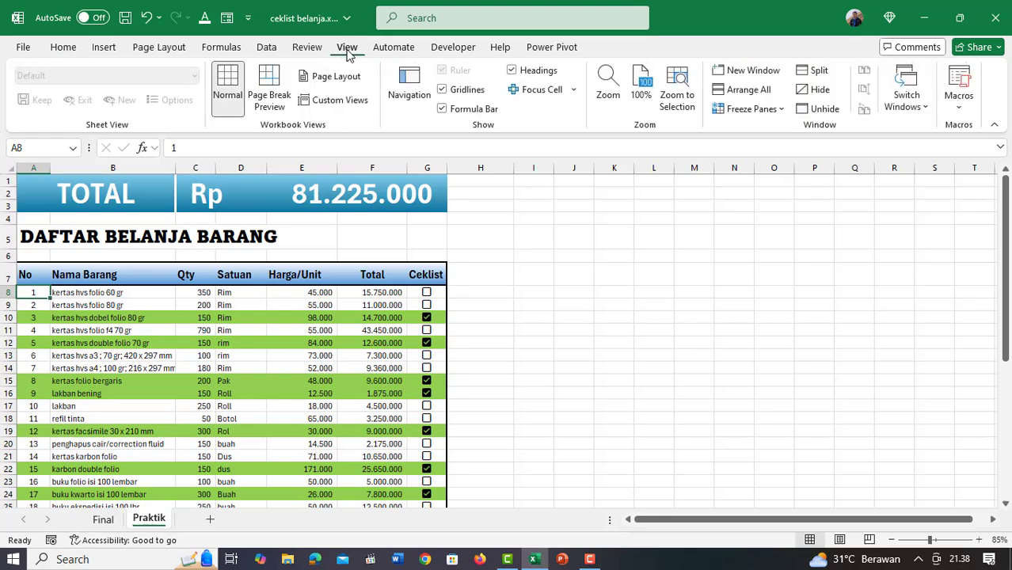
pyautogui.click(781, 112)
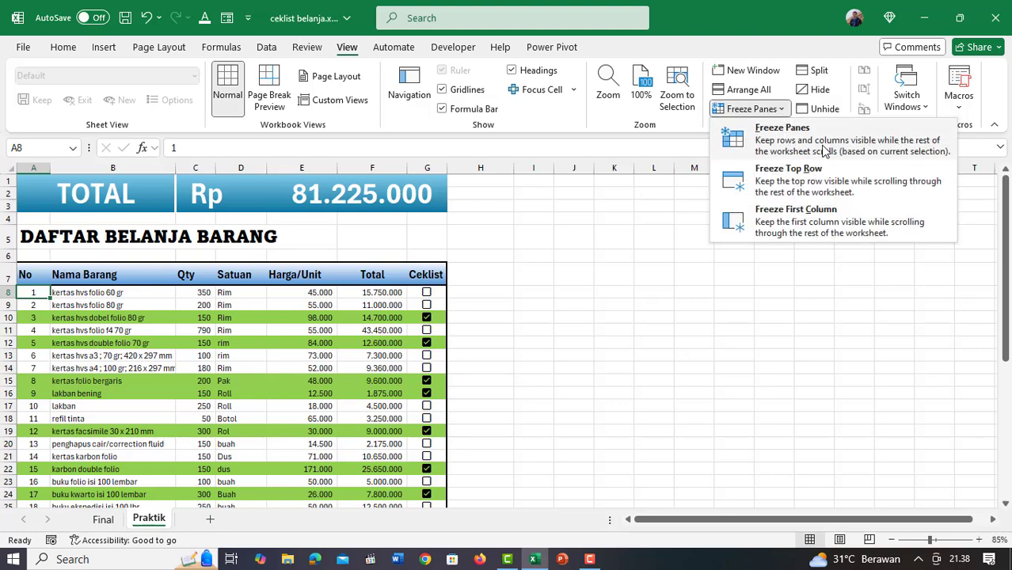
pyautogui.click(820, 150)
pyautogui.click(499, 356)
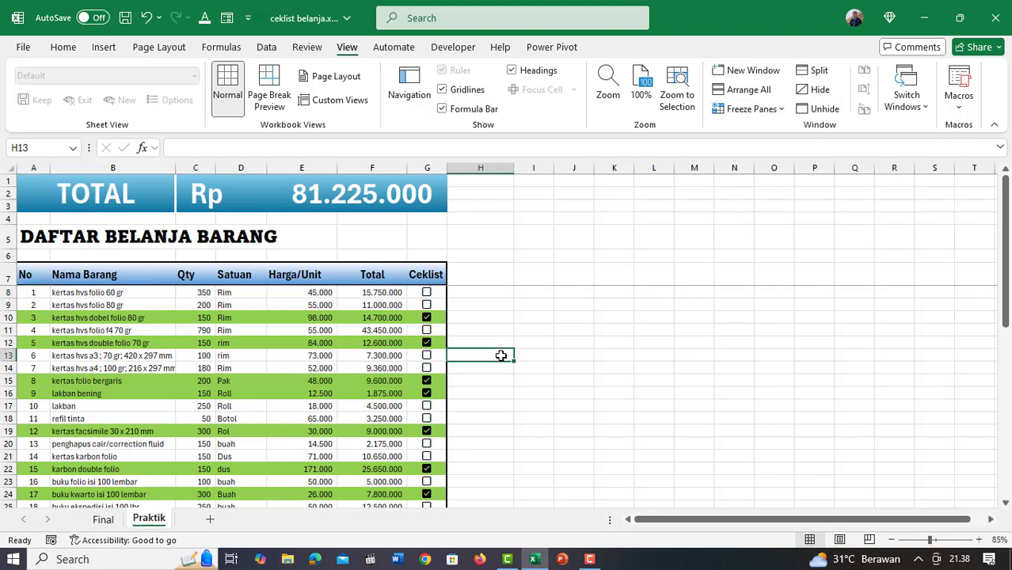
# Check the frozen rows against the lower part of the list and tick items 25, 29 and 31
pyautogui.scroll(-10, 495, 370)
pyautogui.scroll(9, 495, 370)
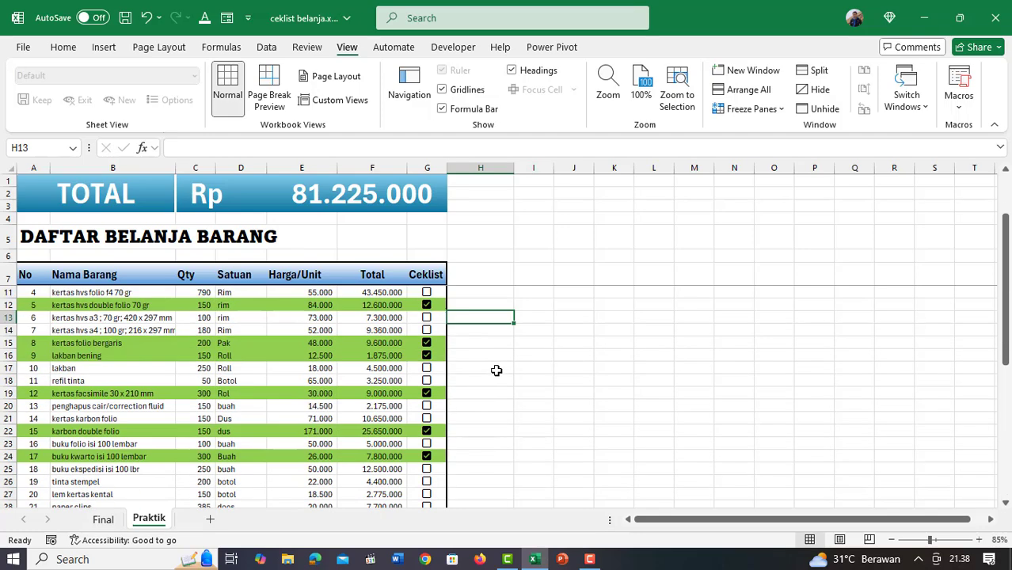
pyautogui.scroll(-2, 495, 369)
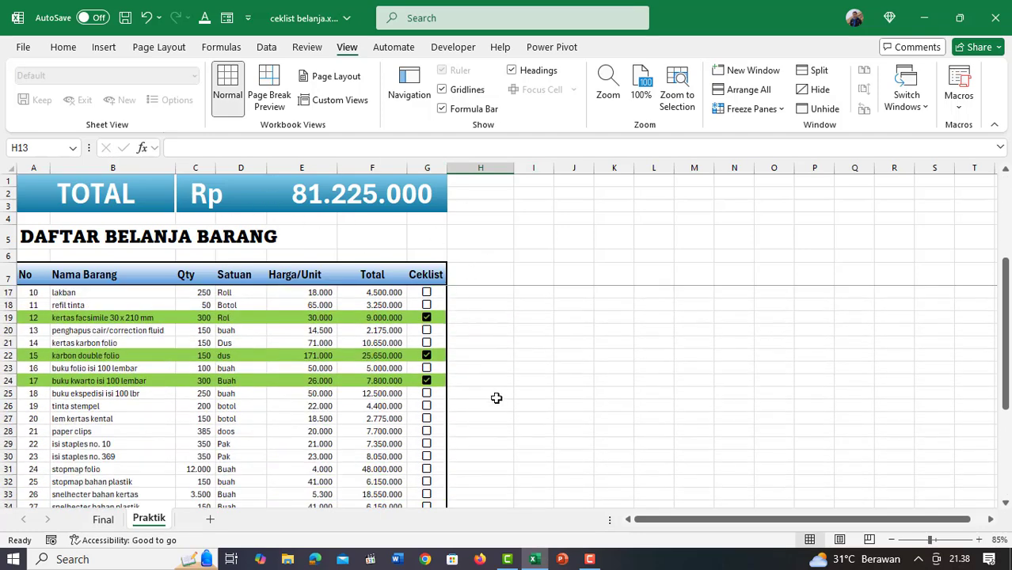
pyautogui.scroll(-2, 422, 446)
pyautogui.click(426, 407)
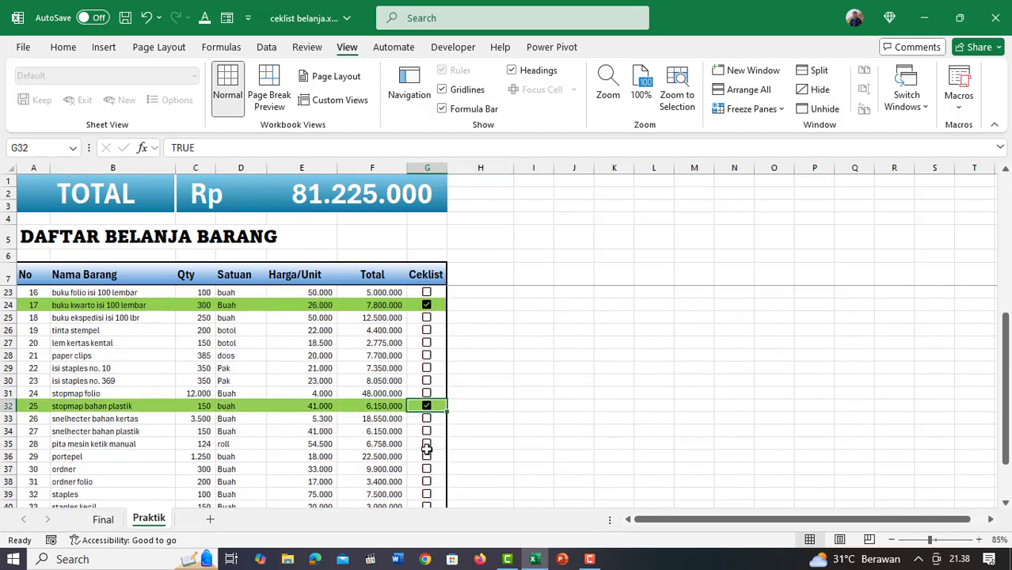
pyautogui.click(426, 457)
pyautogui.click(426, 482)
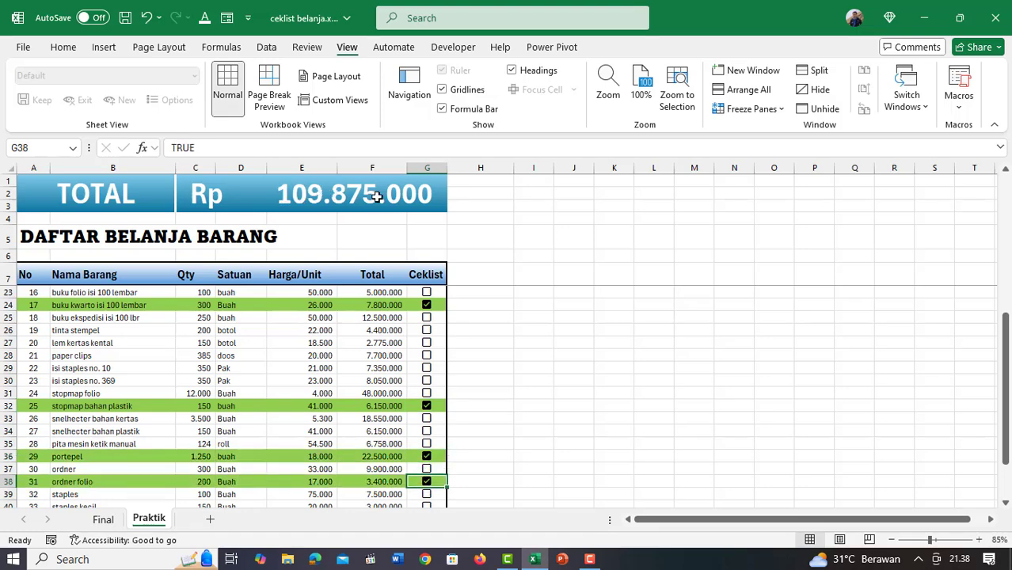
# Toggle item 21 on and off, clear the checkbox of item 25, and return to the top of the list
pyautogui.click(426, 356)
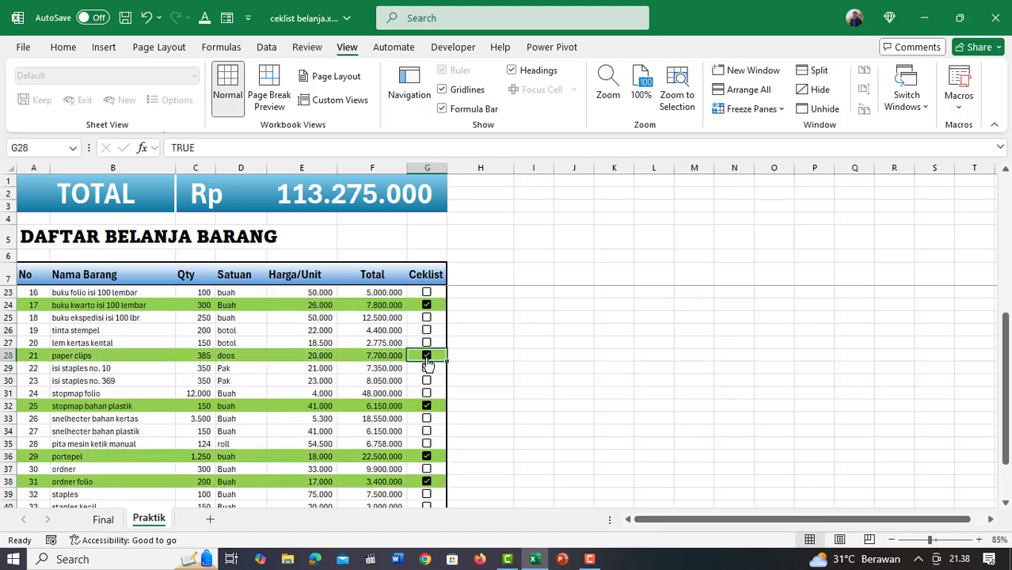
pyautogui.click(426, 356)
pyautogui.click(427, 407)
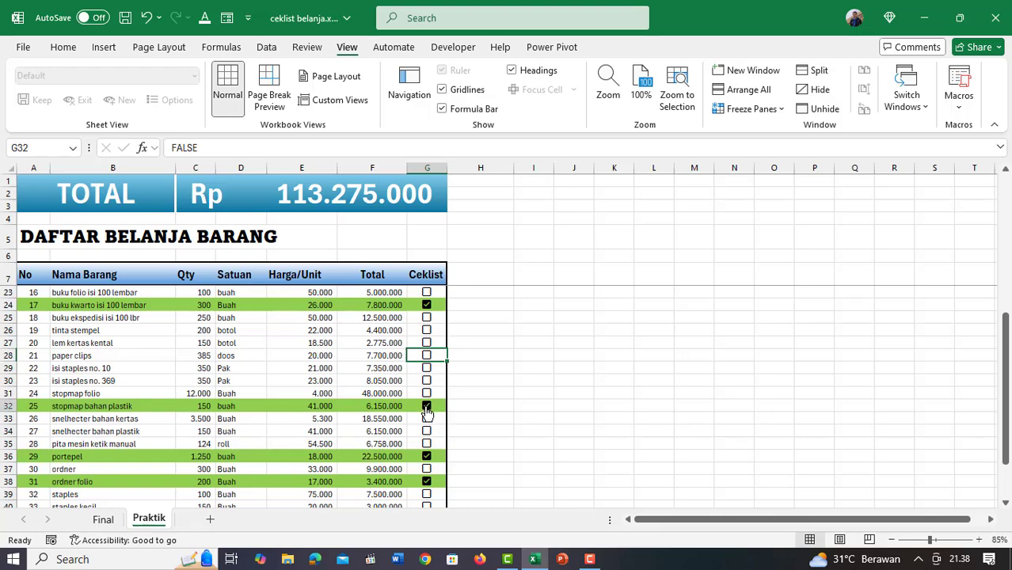
pyautogui.click(426, 457)
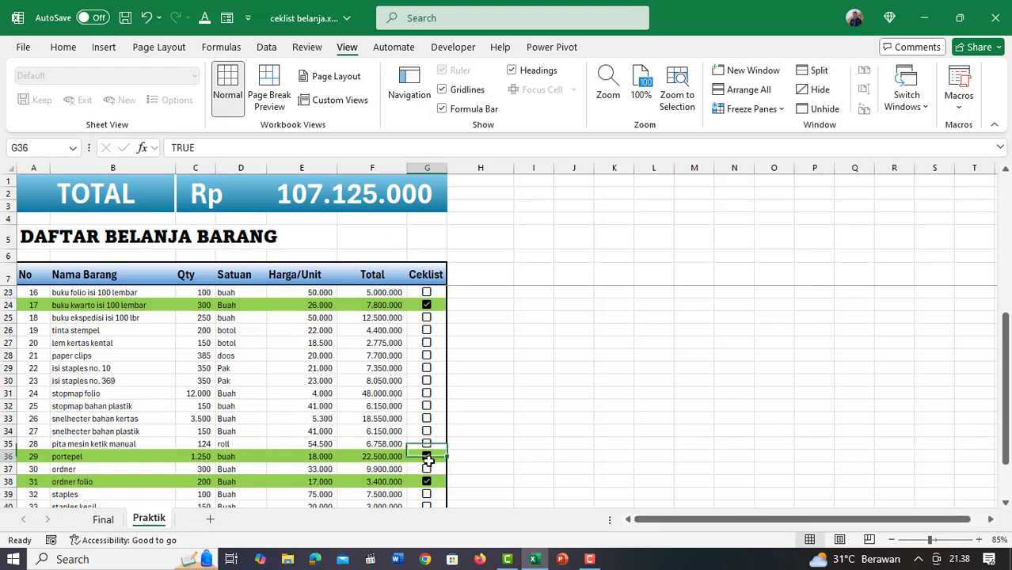
pyautogui.scroll(5, 435, 444)
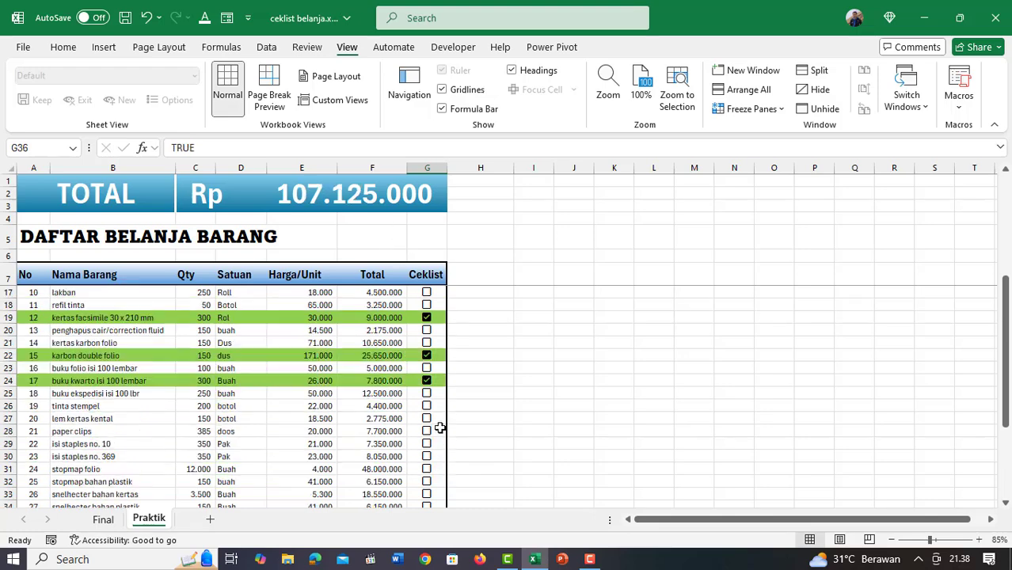
pyautogui.click(592, 365)
pyautogui.moveTo(74, 229); pyautogui.dragTo(423, 241)
pyautogui.click(78, 52)
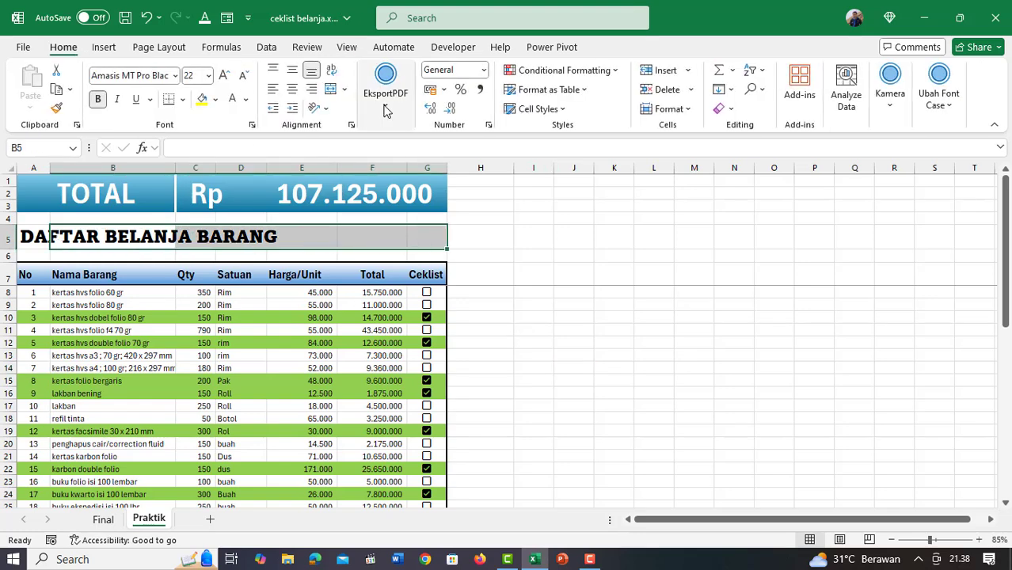
pyautogui.click(333, 90)
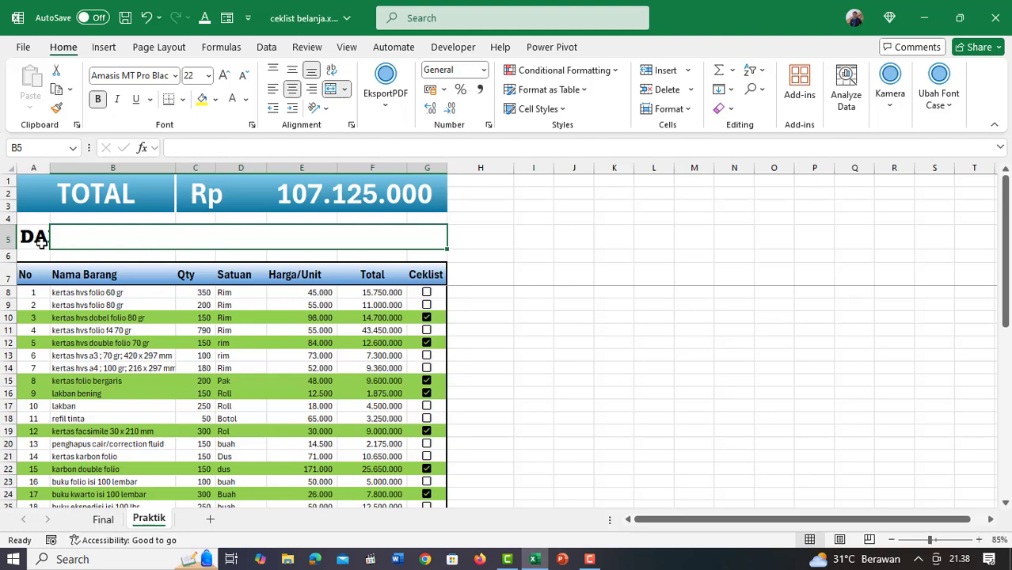
pyautogui.hotkey('ctrl', 'z')
# Merge and center the DAFTAR BELANJA BARANG title across A5 to G5
pyautogui.moveTo(30, 236); pyautogui.dragTo(421, 241)
pyautogui.click(331, 89)
pyautogui.click(573, 292)
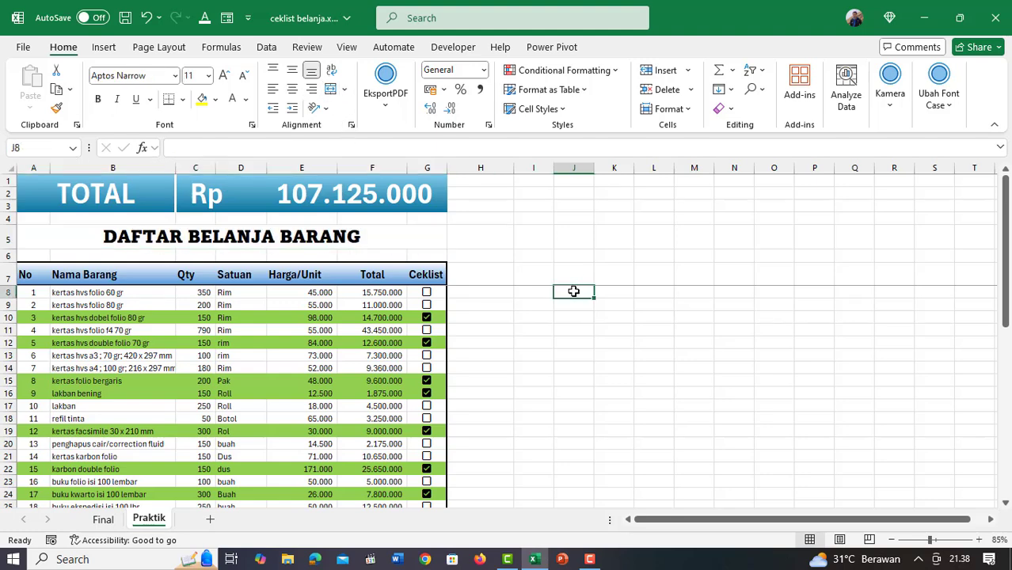